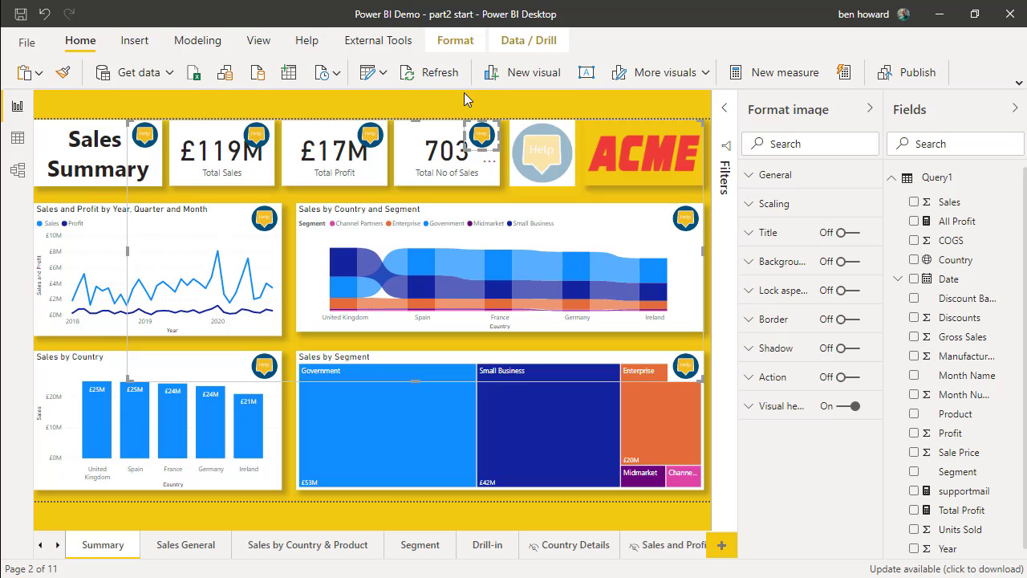
Open the Selection pane from the Format tab, expand the Help Buttons group and widen the pane.
click(456, 41)
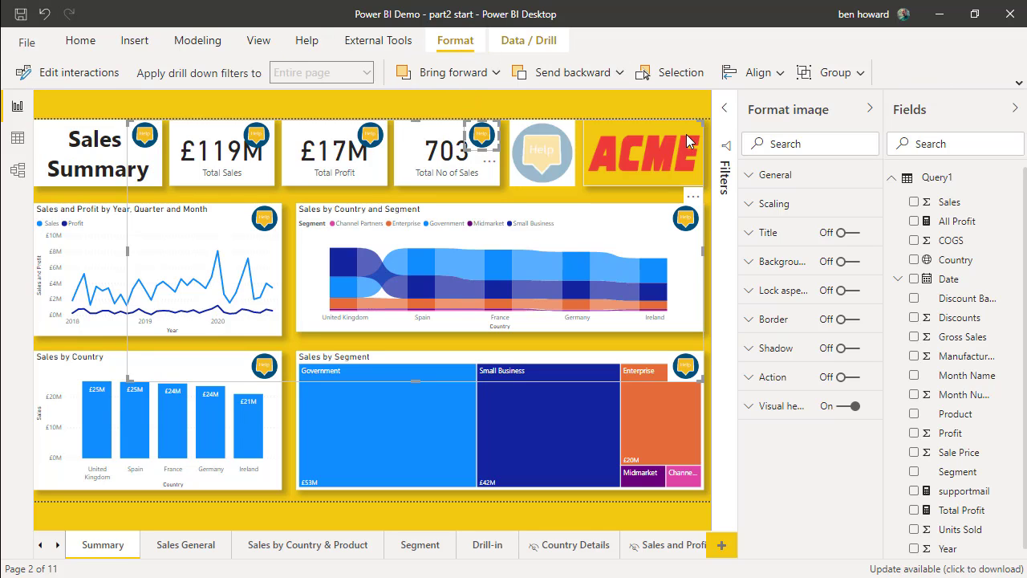
click(672, 73)
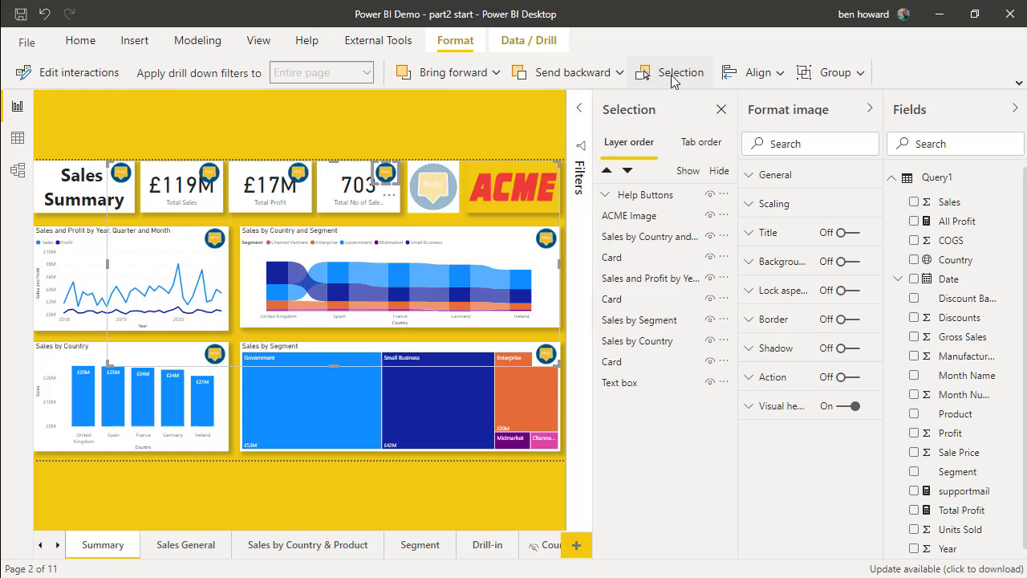
click(605, 194)
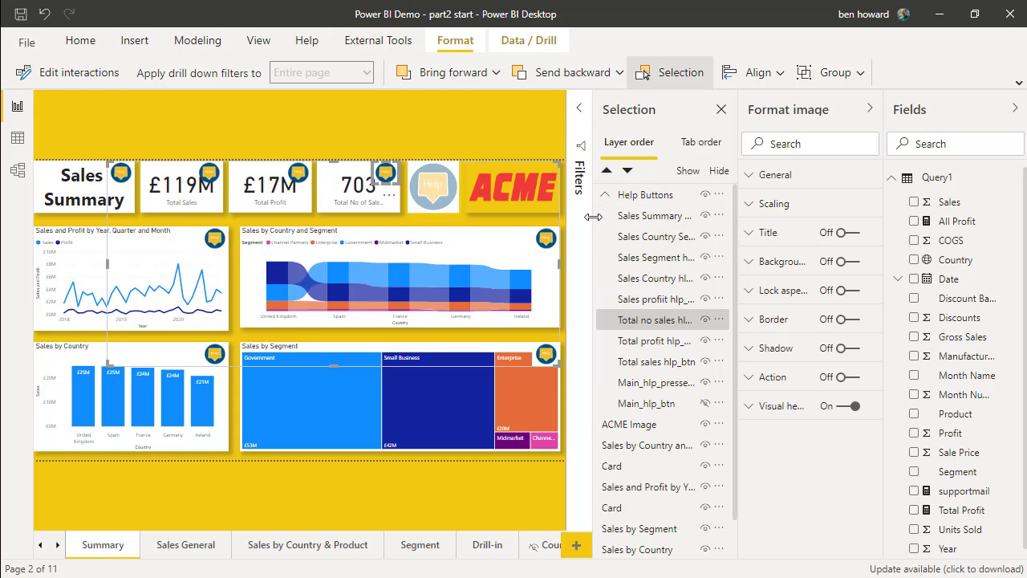
drag(591, 223, 553, 223)
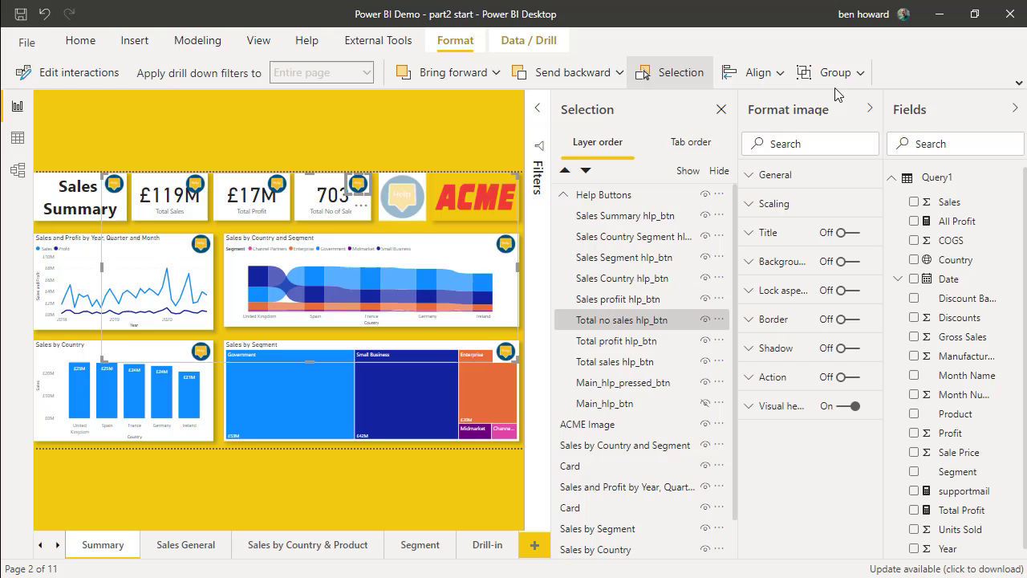
Collapse the Fields pane and duplicate the large pressed Help button with copy and paste.
click(1015, 108)
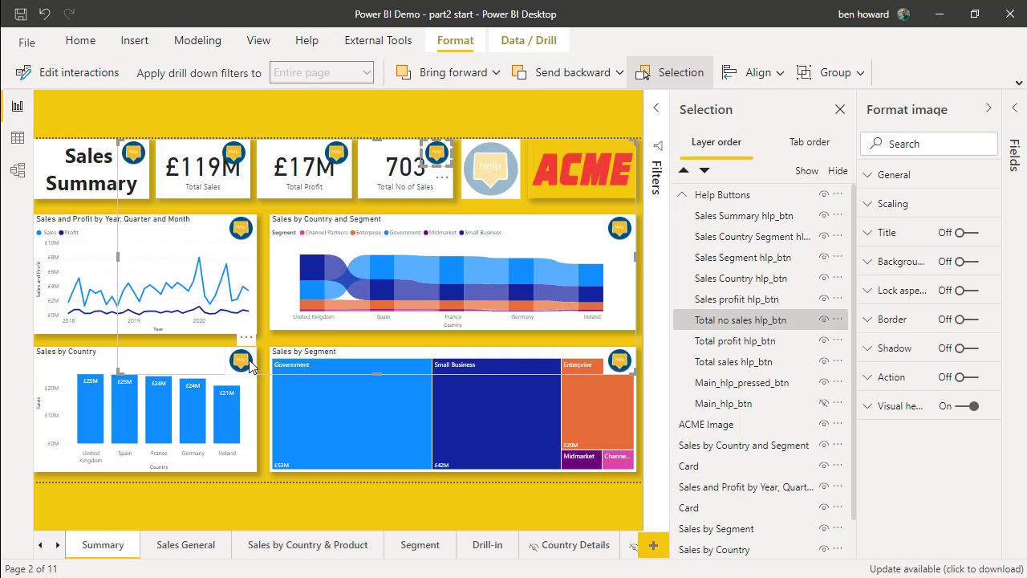
click(493, 184)
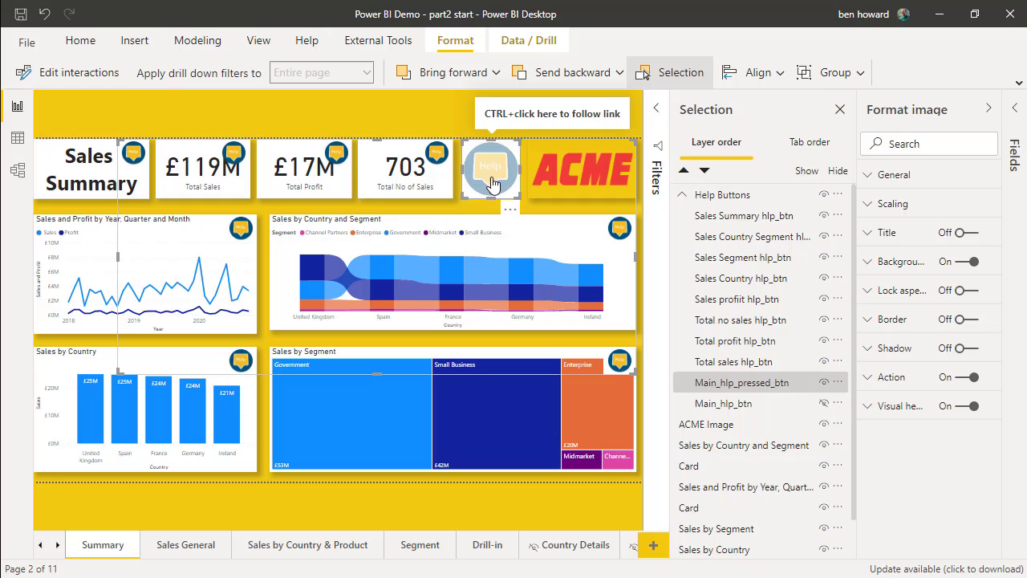
key(ctrl+c)
key(ctrl+v)
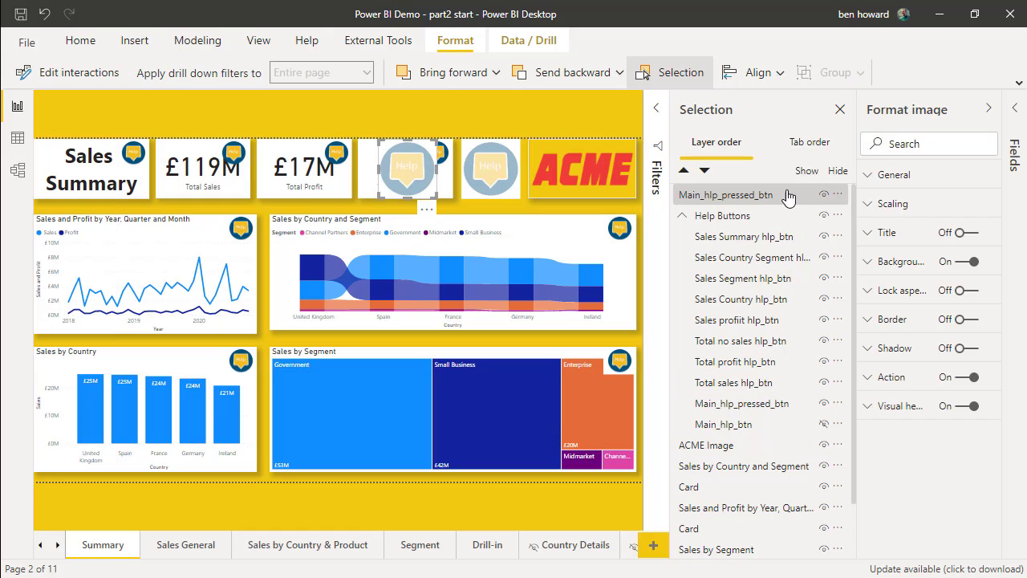
Position the copy at X 401, Y 437 and size it 68 × 58.
click(898, 184)
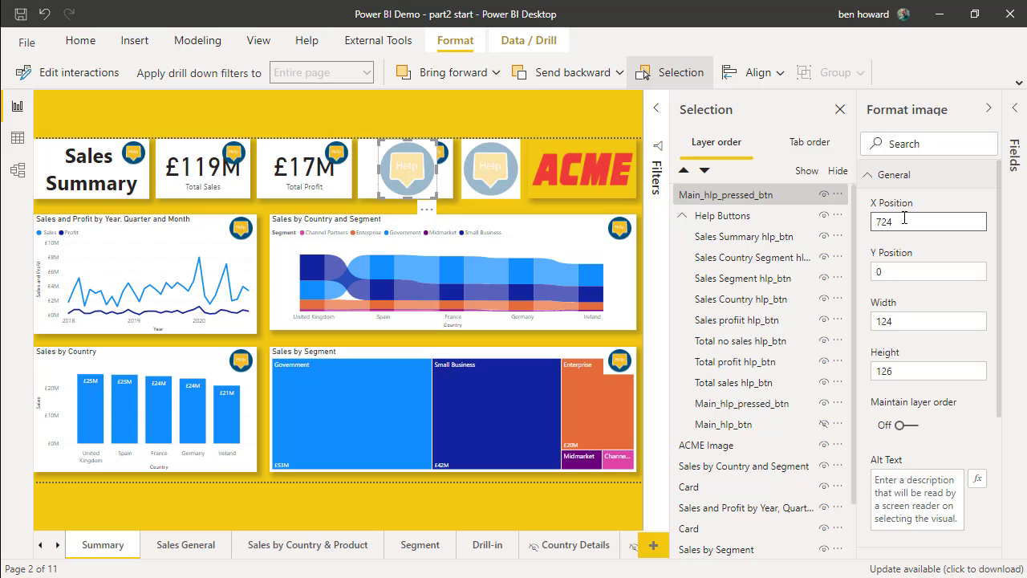
drag(905, 217, 875, 211)
text(410)
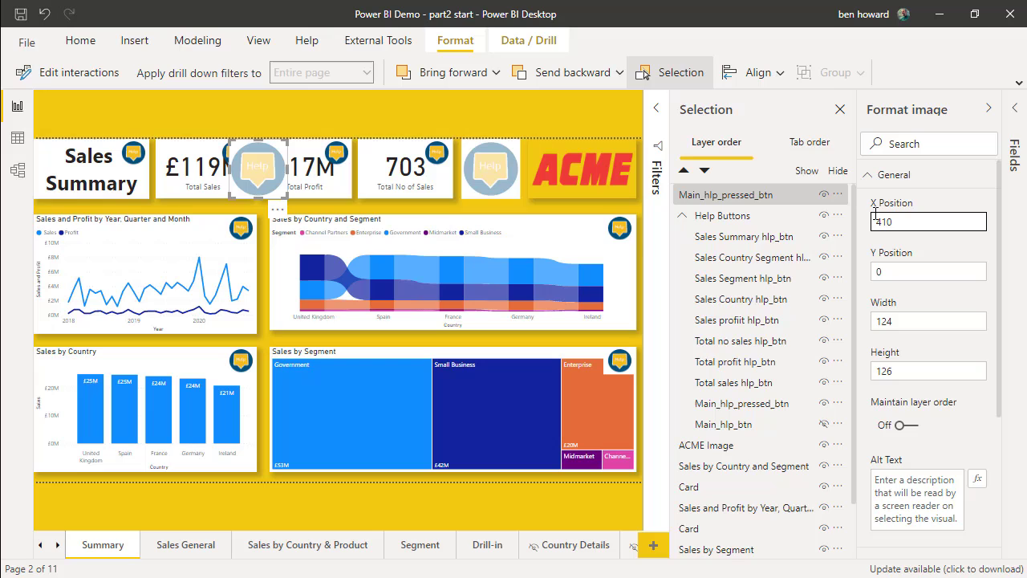
key(BackSpace)
key(BackSpace)
text(01)
key(Tab)
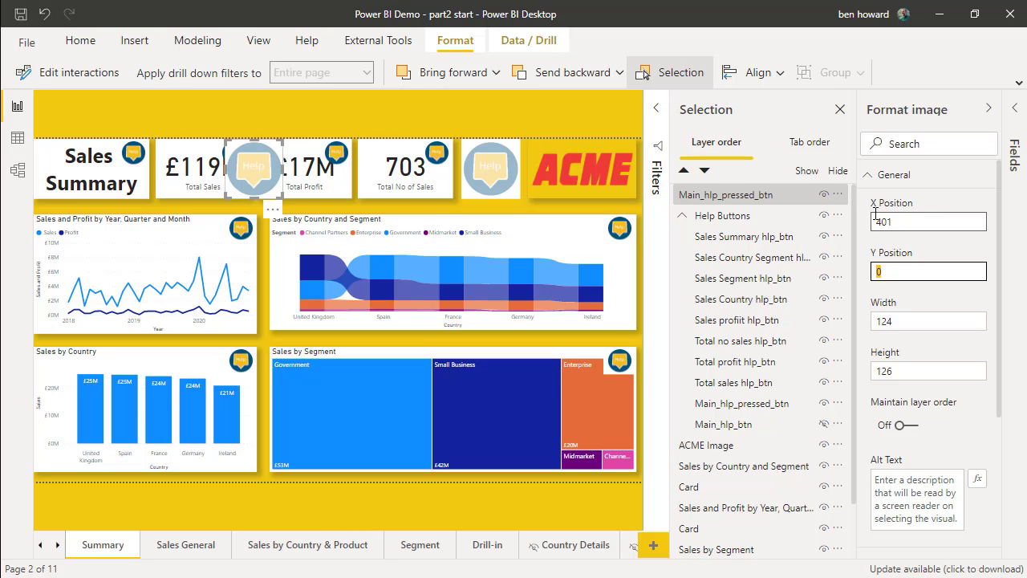
text(437)
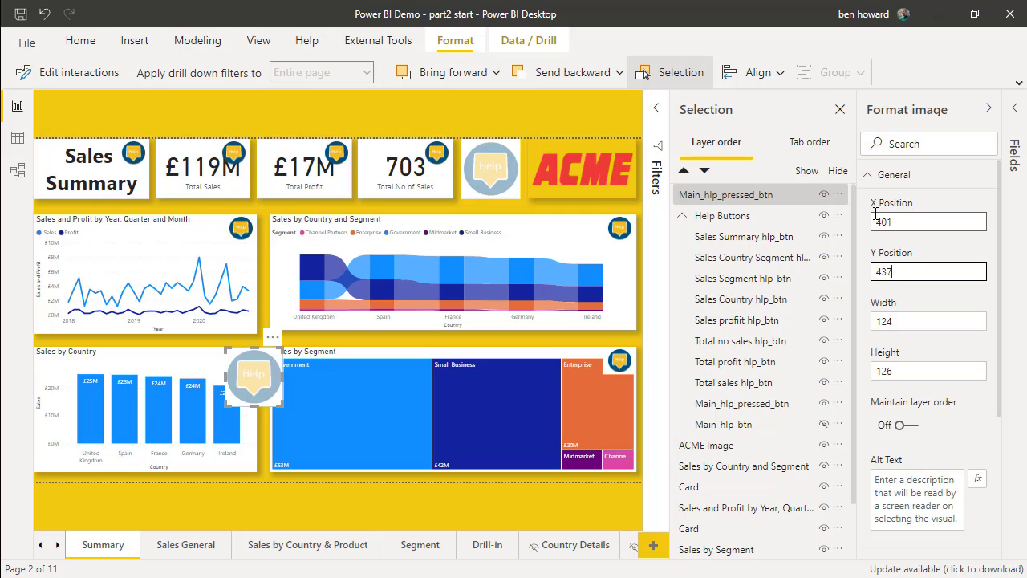
key(Tab)
text(68)
key(Tab)
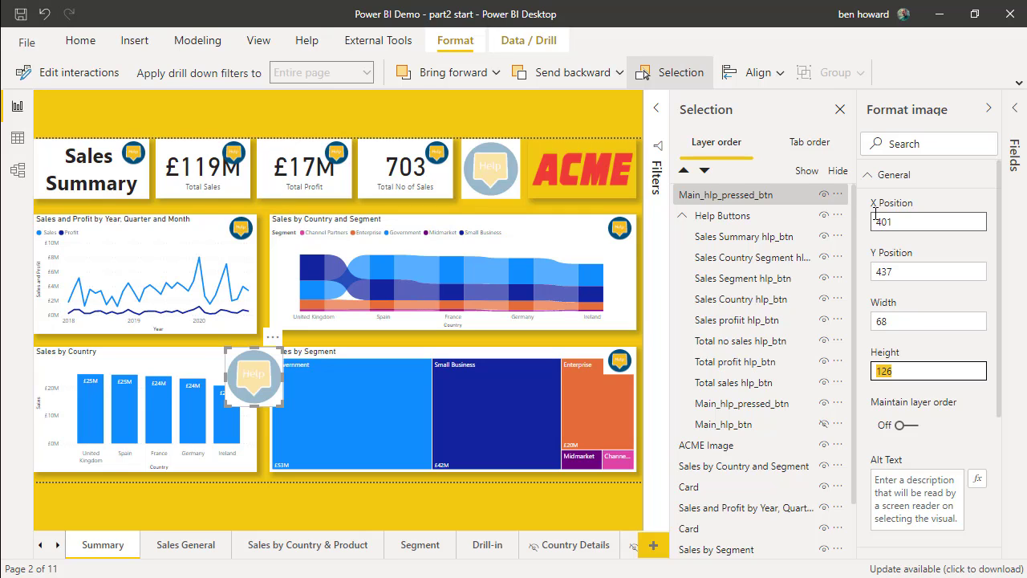
text(58)
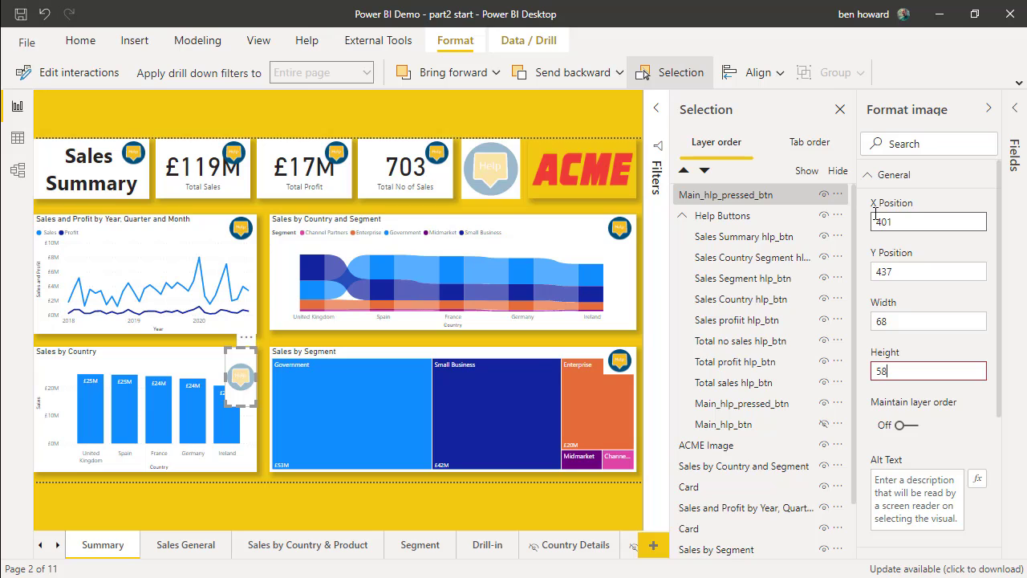
key(Tab)
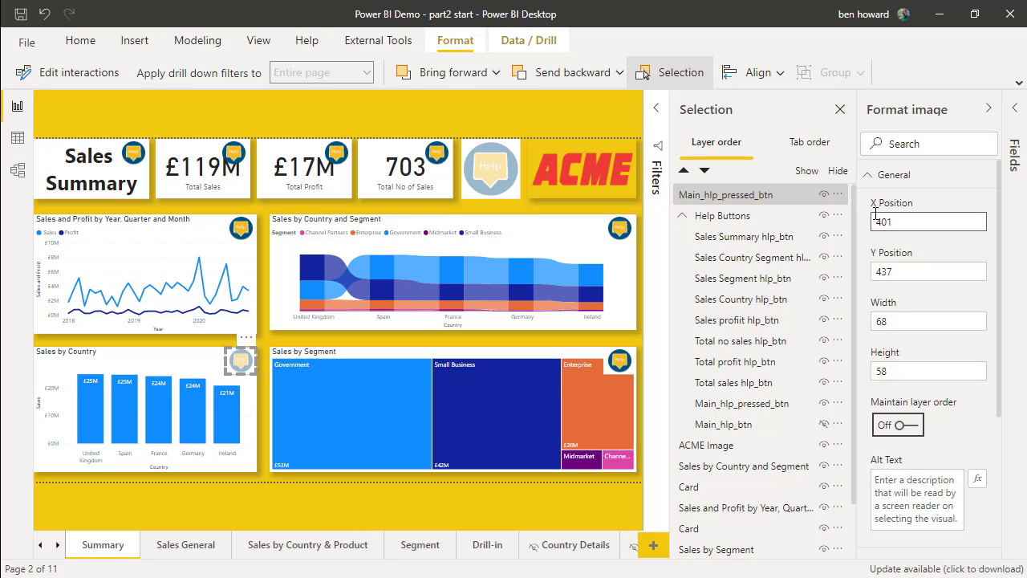
Rename the copied layer to 'Sales Country _hlp_pressed_btn' and drag it into the Help Buttons group.
click(754, 200)
double_click(754, 197)
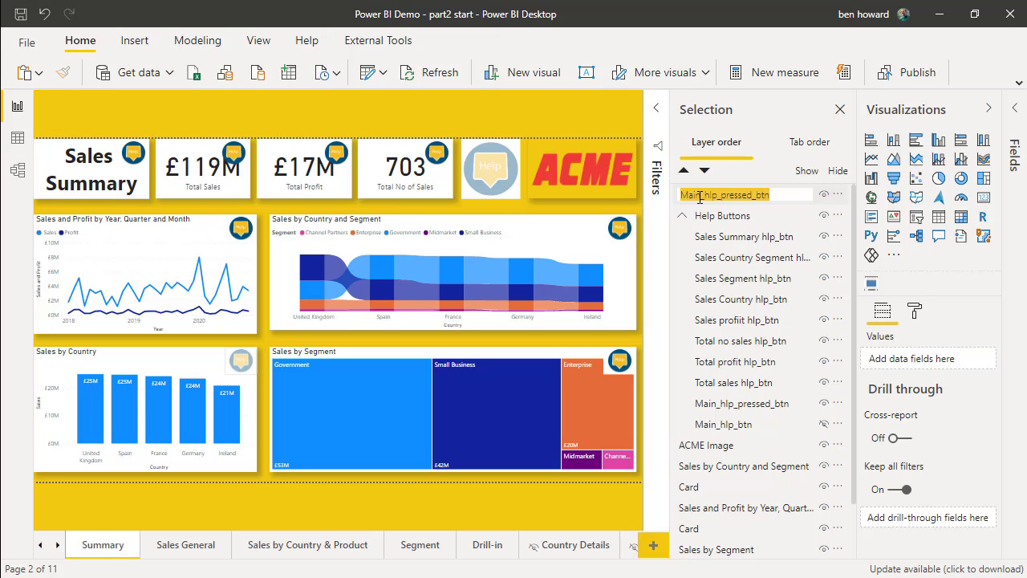
drag(700, 196, 678, 200)
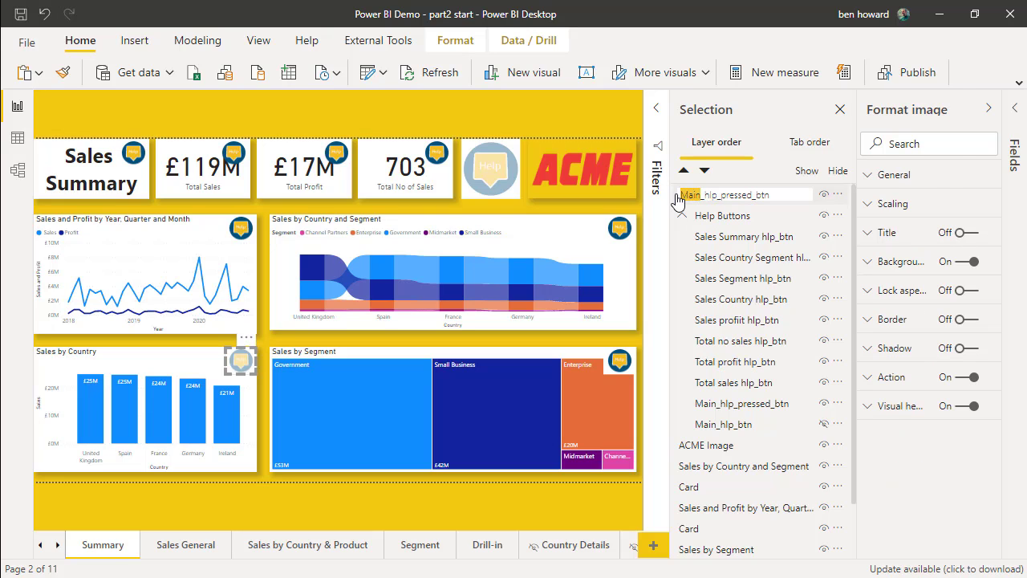
text(Sales)
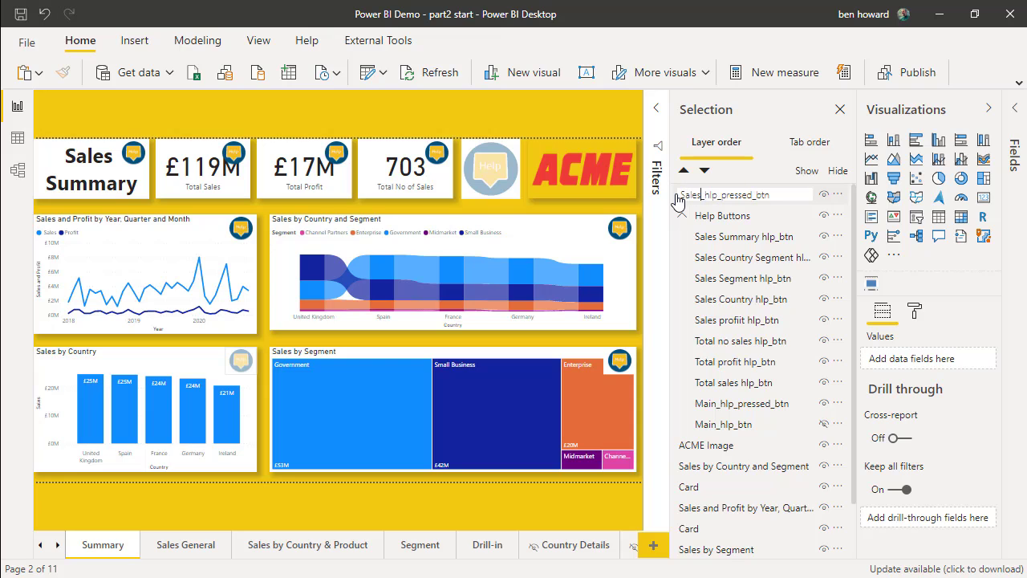
text( Country)
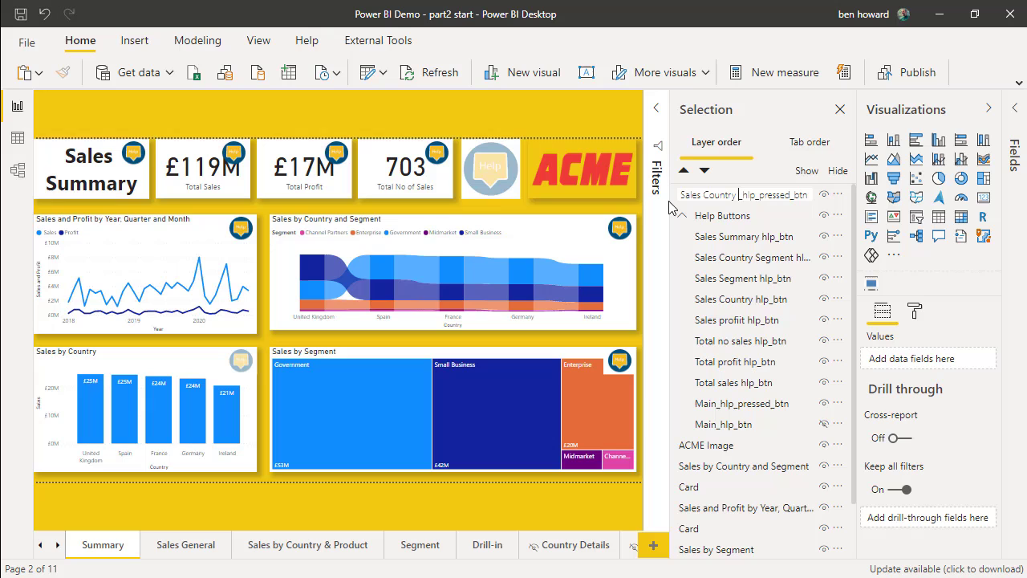
key(Return)
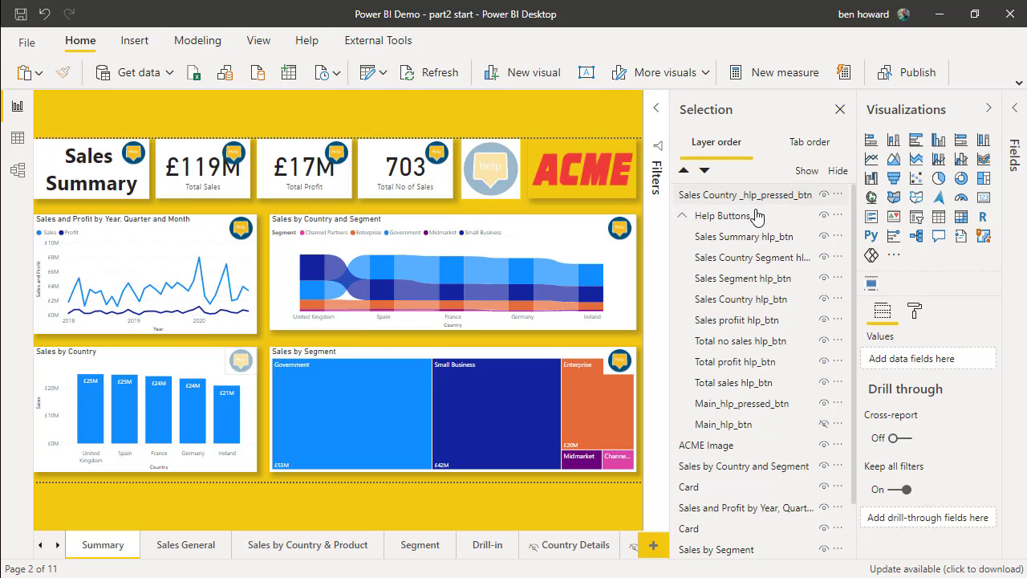
drag(755, 195, 762, 287)
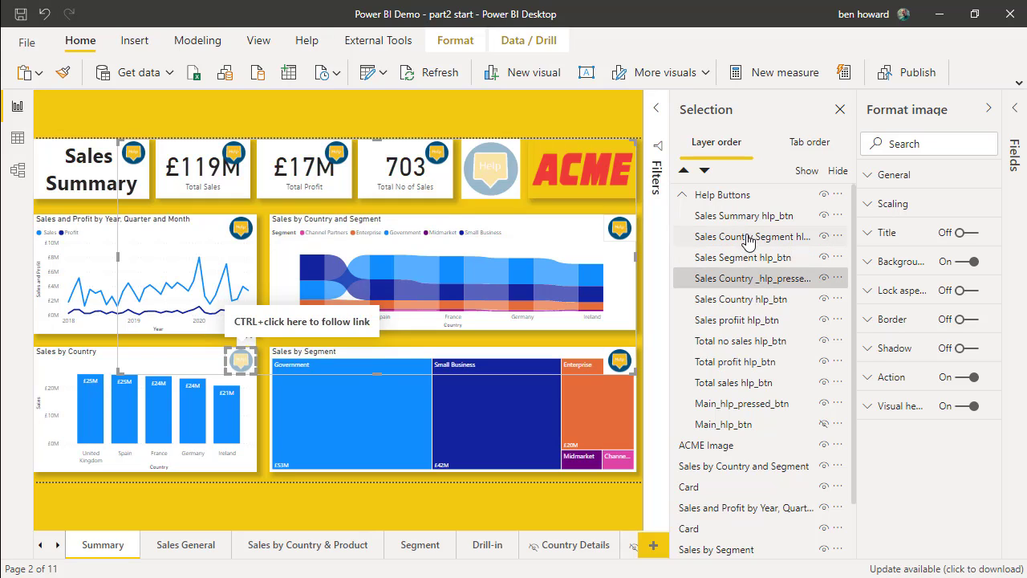
Insert a text box with the Sales by Country help description, bolding Sales by Country, GBP, Hover and Select.
click(706, 73)
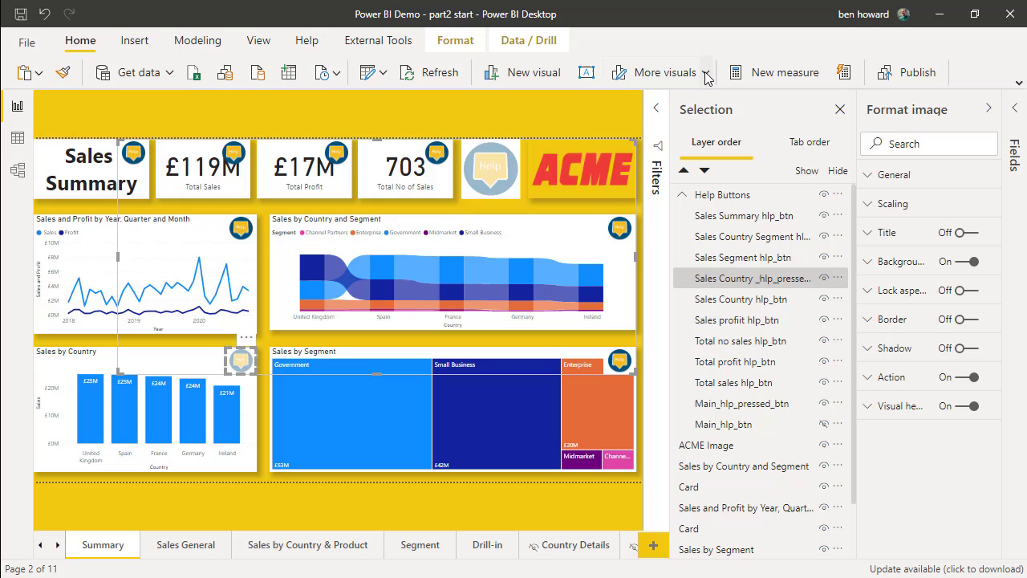
click(706, 74)
click(1019, 85)
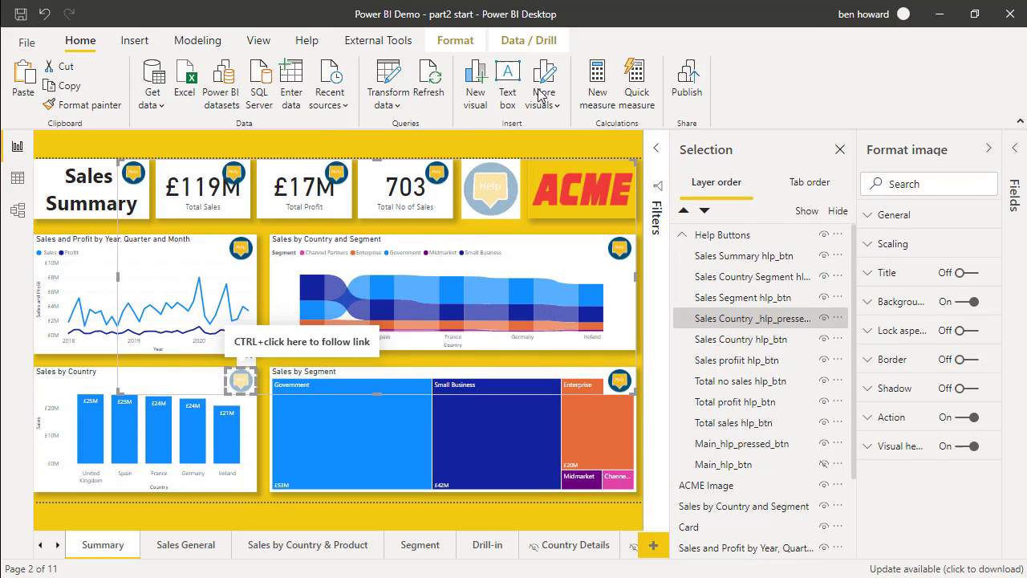
click(508, 84)
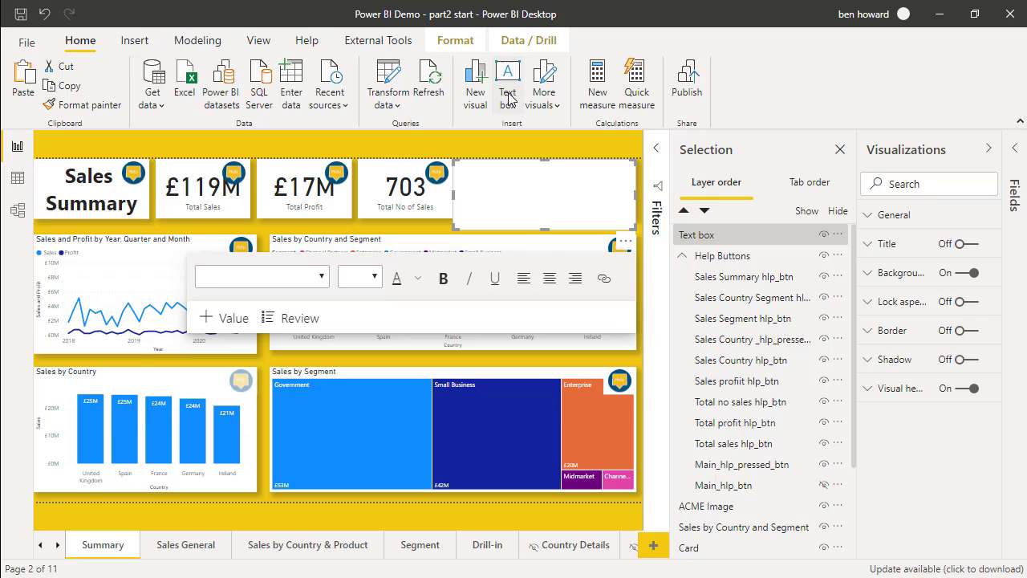
key(ctrl+v)
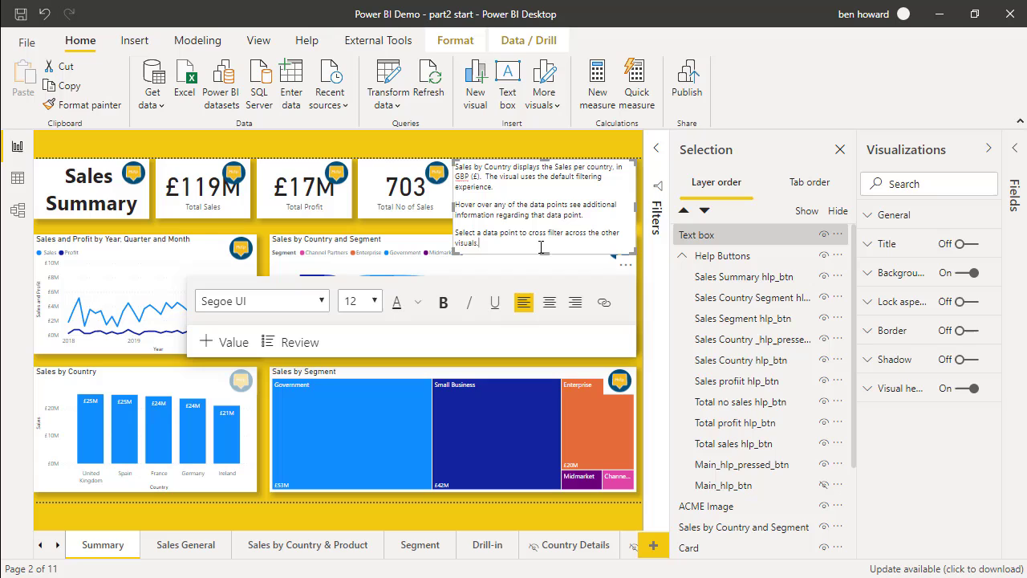
key(ctrl+shift+Right)
key(ctrl+shift+Right)
key(ctrl+shift+Right)
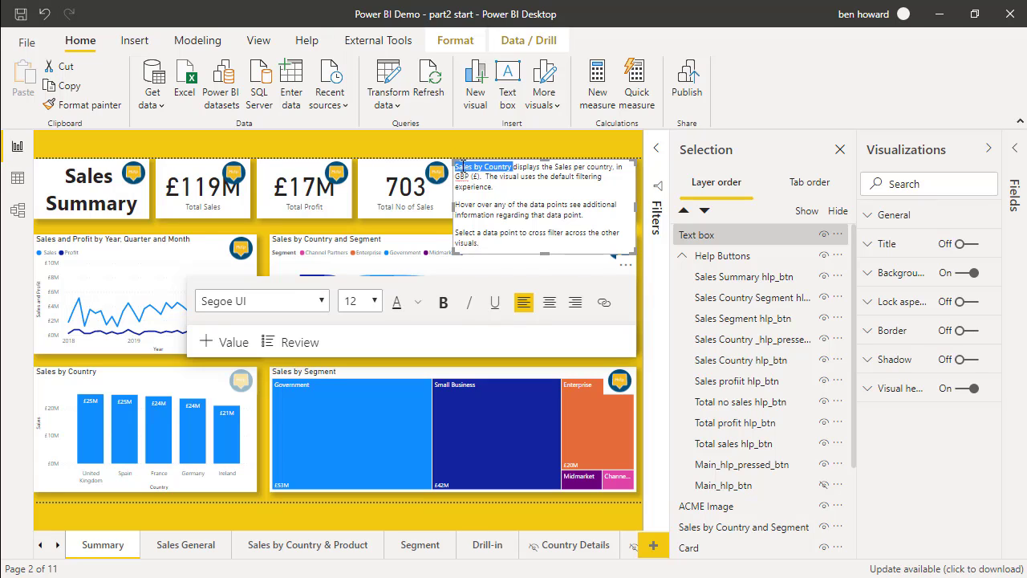
key(ctrl+b)
double_click(464, 176)
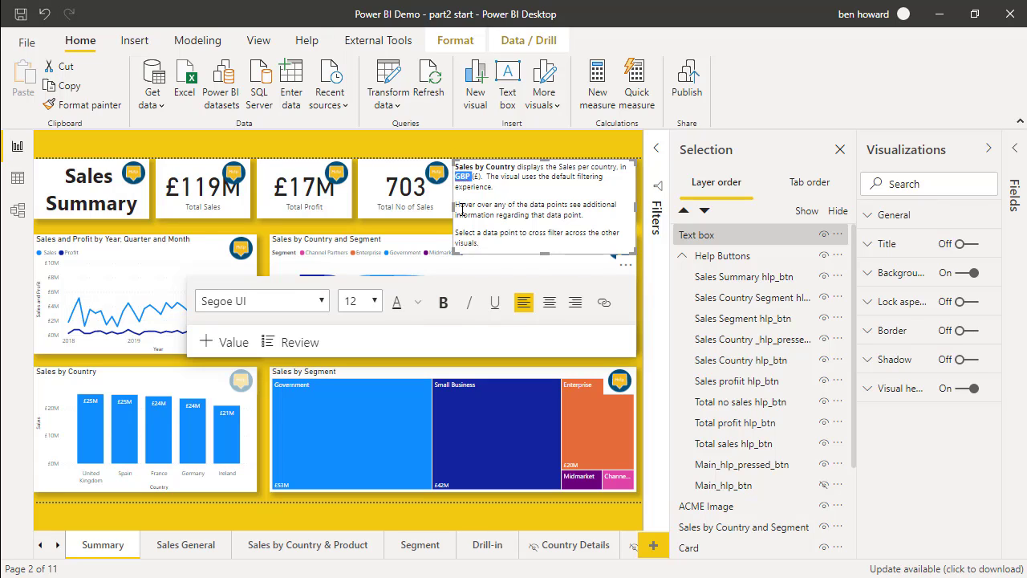
key(ctrl+b)
double_click(467, 204)
key(ctrl+b)
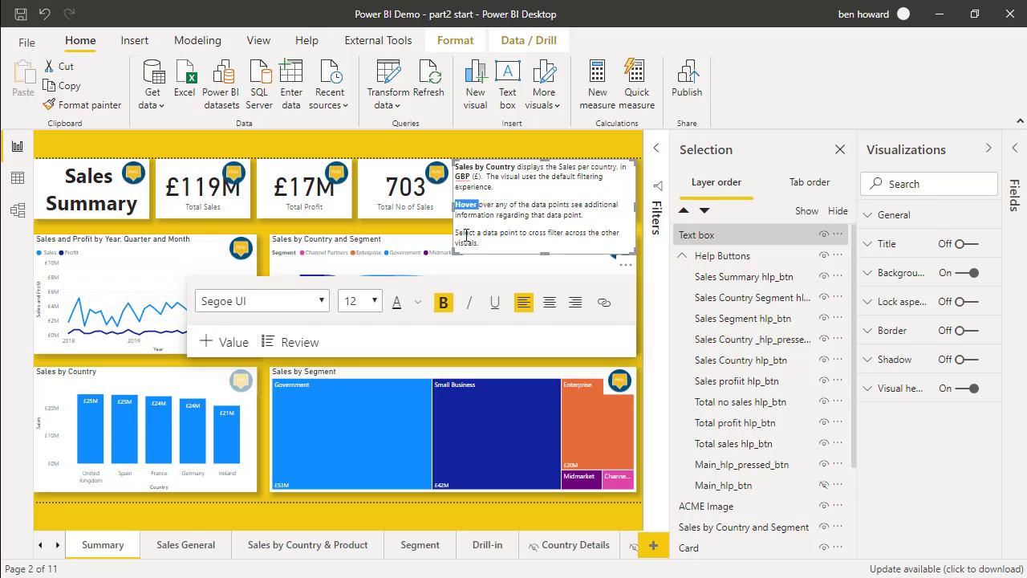
double_click(466, 234)
key(ctrl+b)
Move the help text box beside the Sales by Country chart and deselect it.
drag(491, 224, 437, 412)
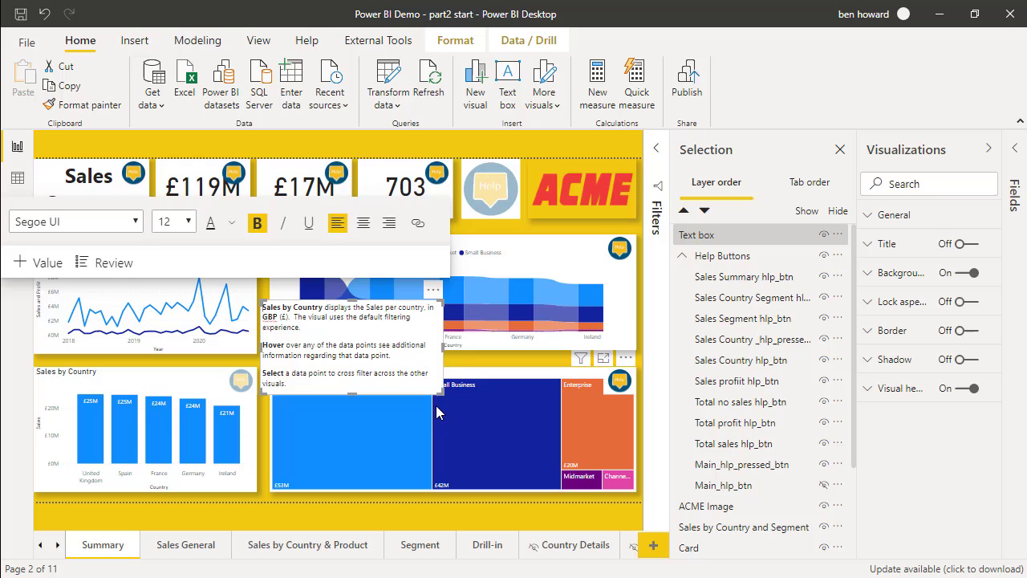
click(492, 363)
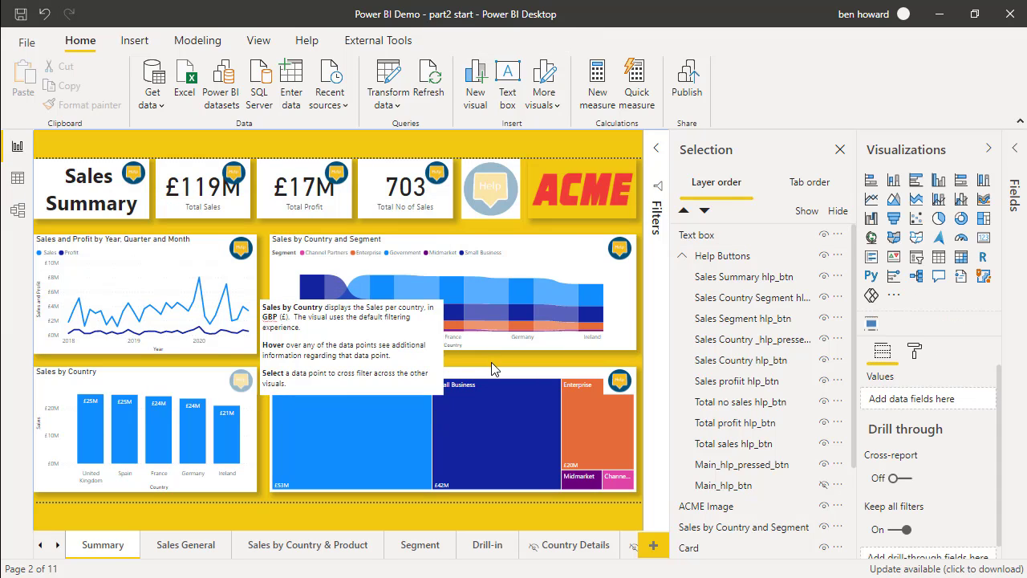
key(ctrl+z)
drag(630, 273, 432, 412)
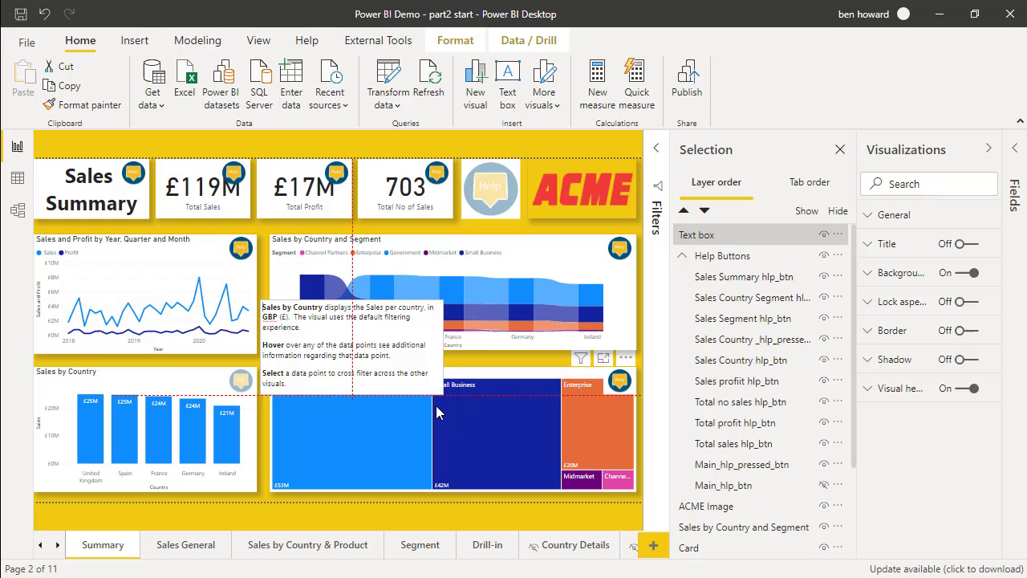
key(Escape)
Add a new bookmark in the Bookmarks pane and name it 'Sales by Country help selected'.
click(258, 42)
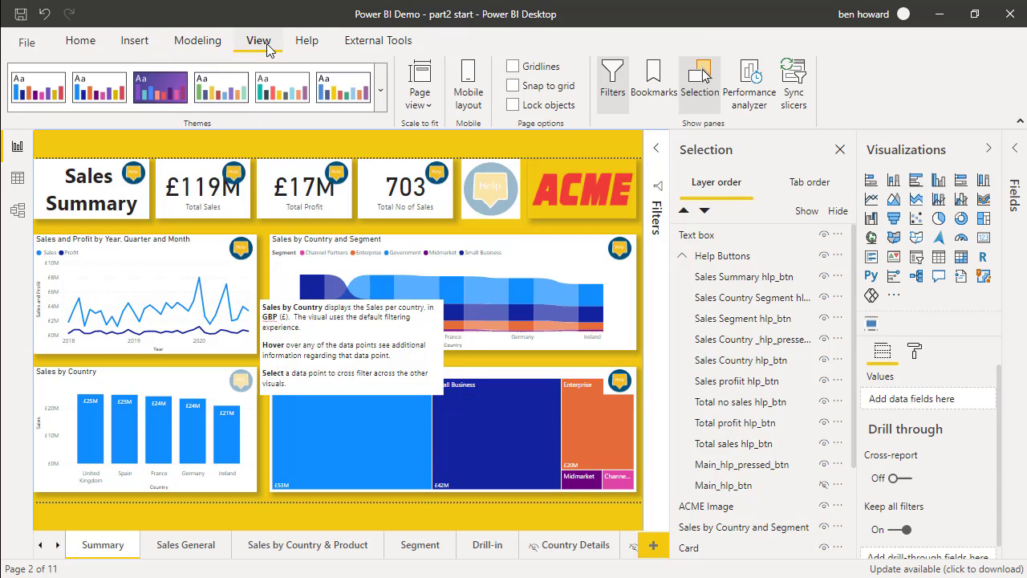
click(654, 95)
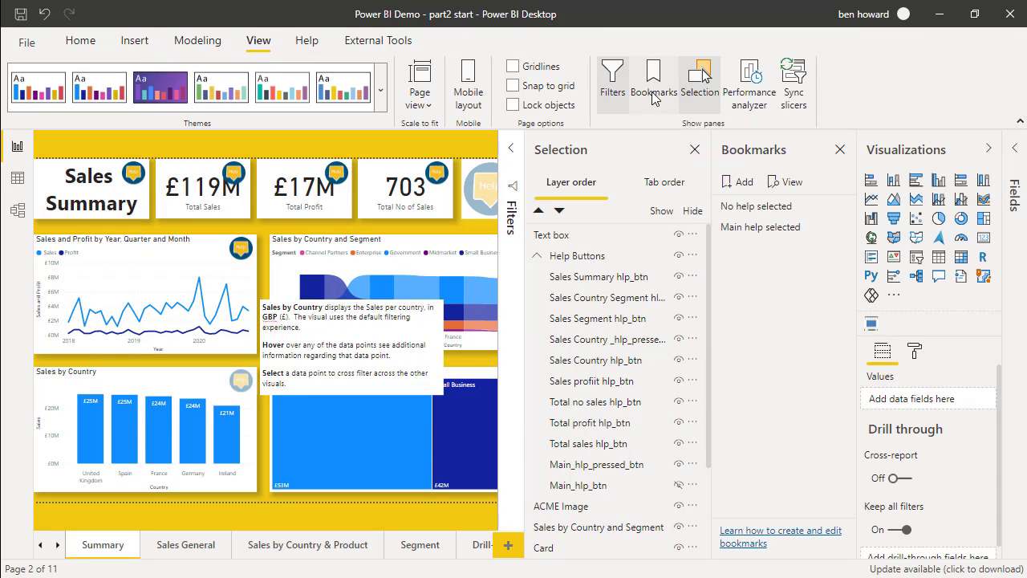
click(746, 184)
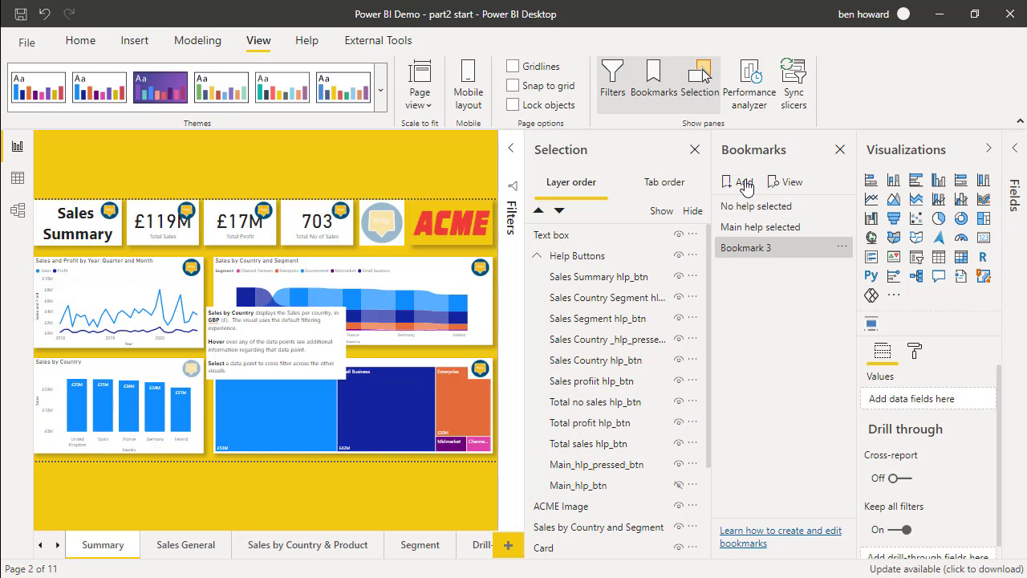
double_click(746, 250)
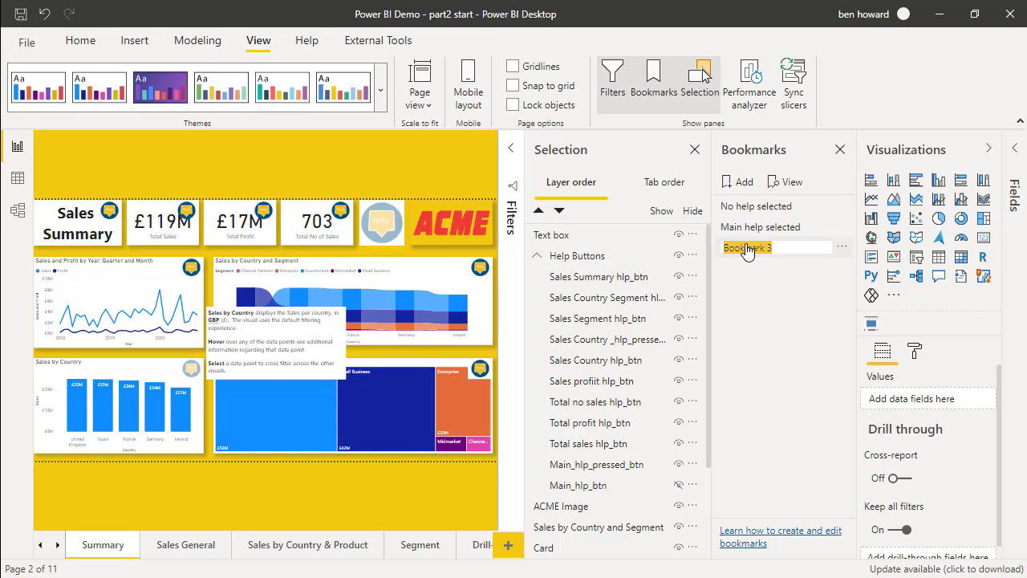
text(Sales by Country help selected)
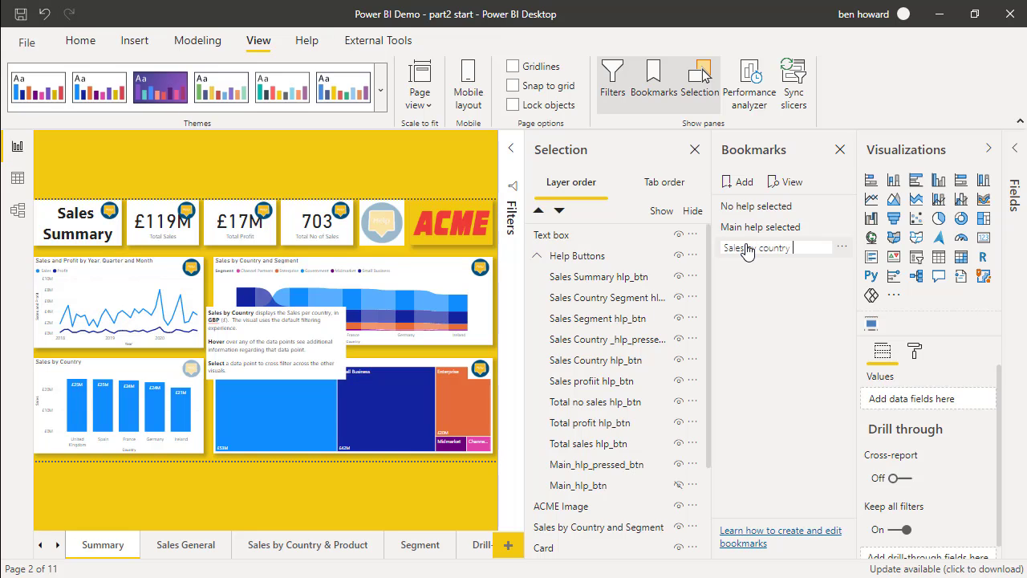
key(Return)
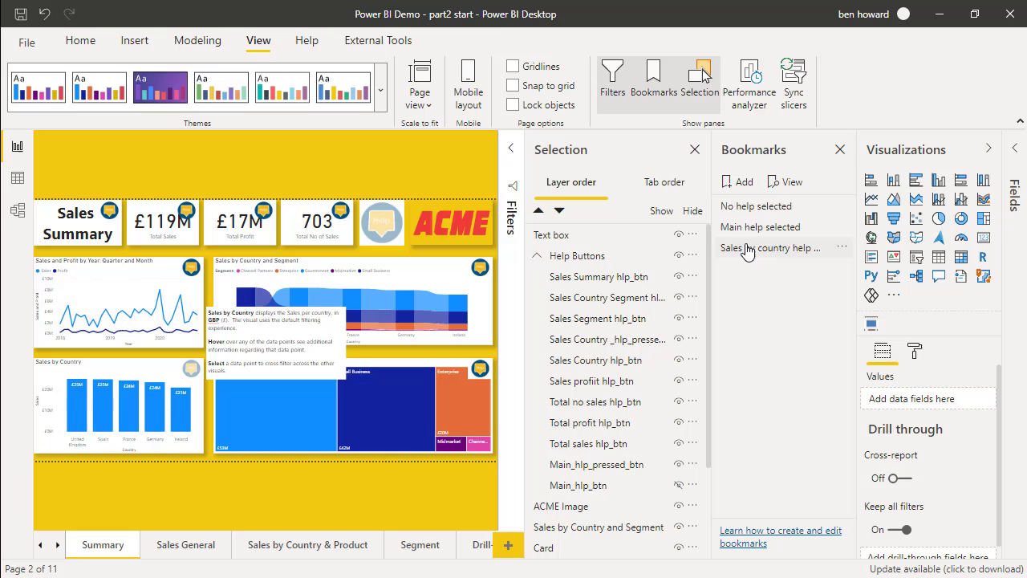
click(747, 250)
With Main help selected applied, rename the text box 'Help box for Sales by Country', group it and hide it.
click(732, 235)
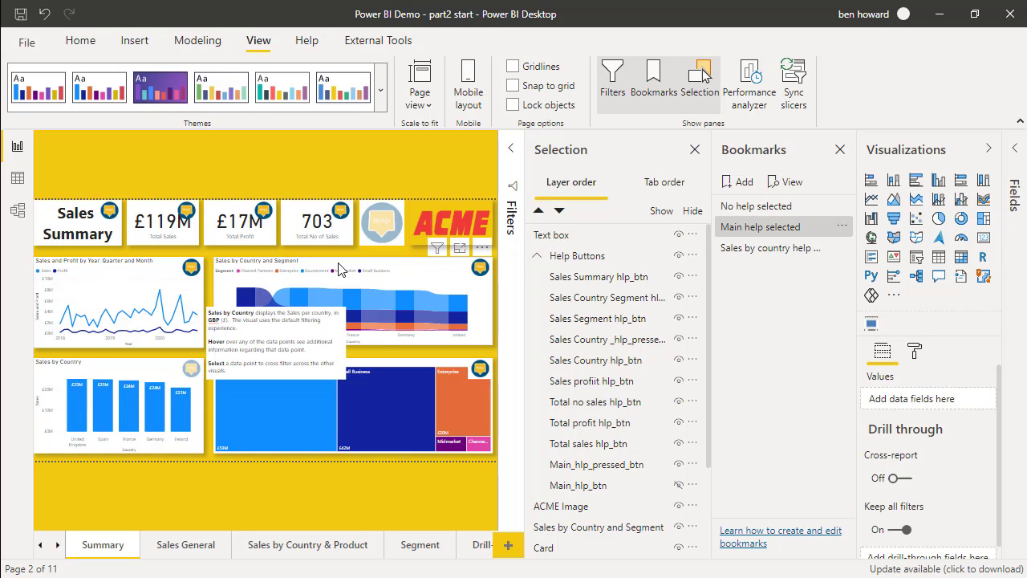
click(288, 325)
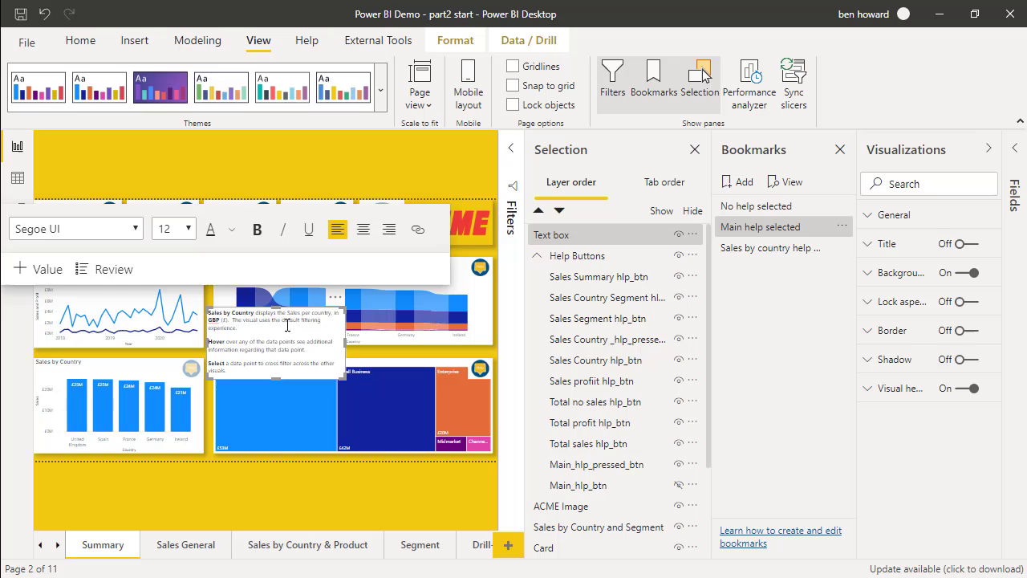
double_click(579, 243)
text(H)
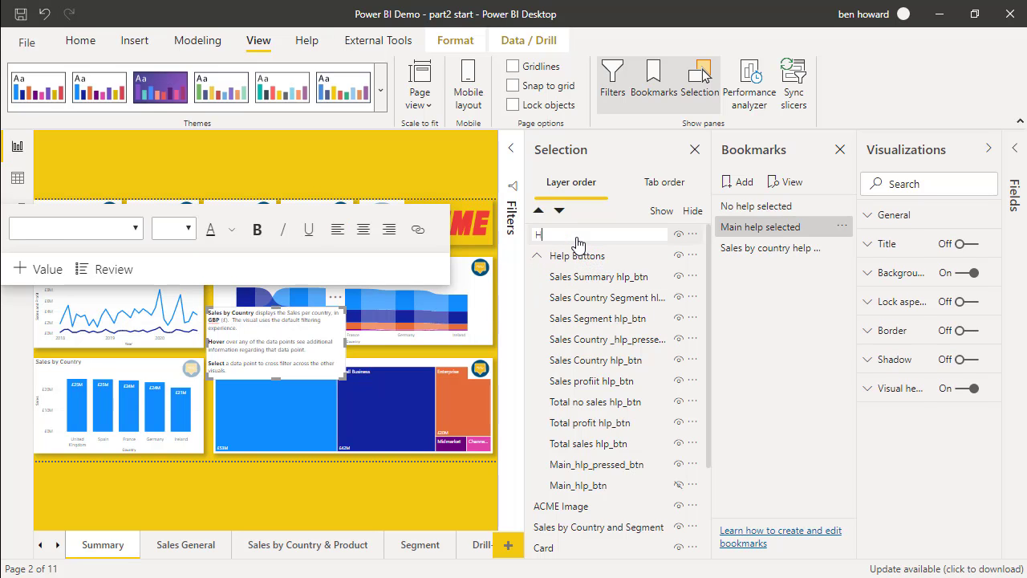
text(elp box for Sales by Country)
key(Return)
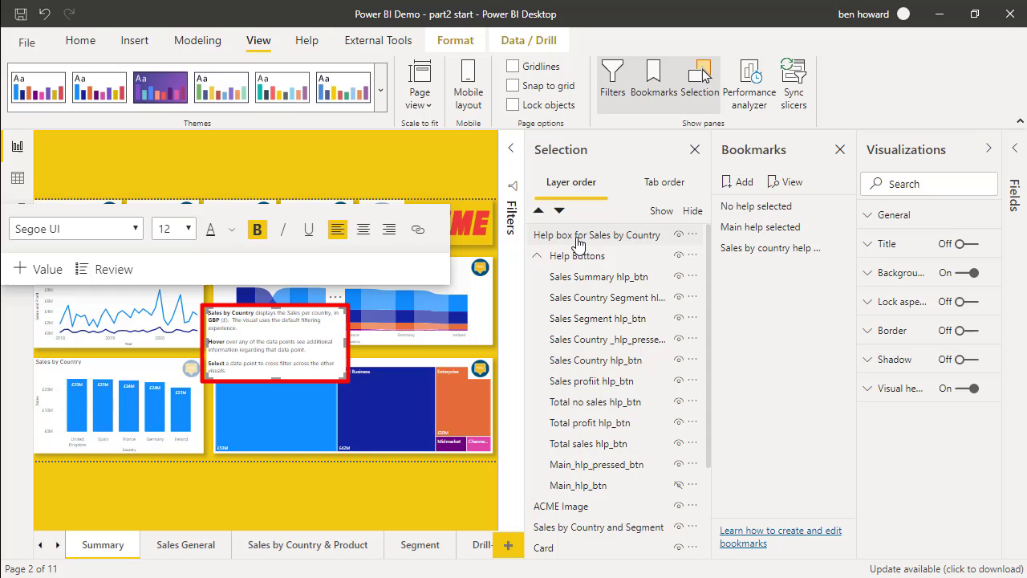
drag(576, 243, 596, 343)
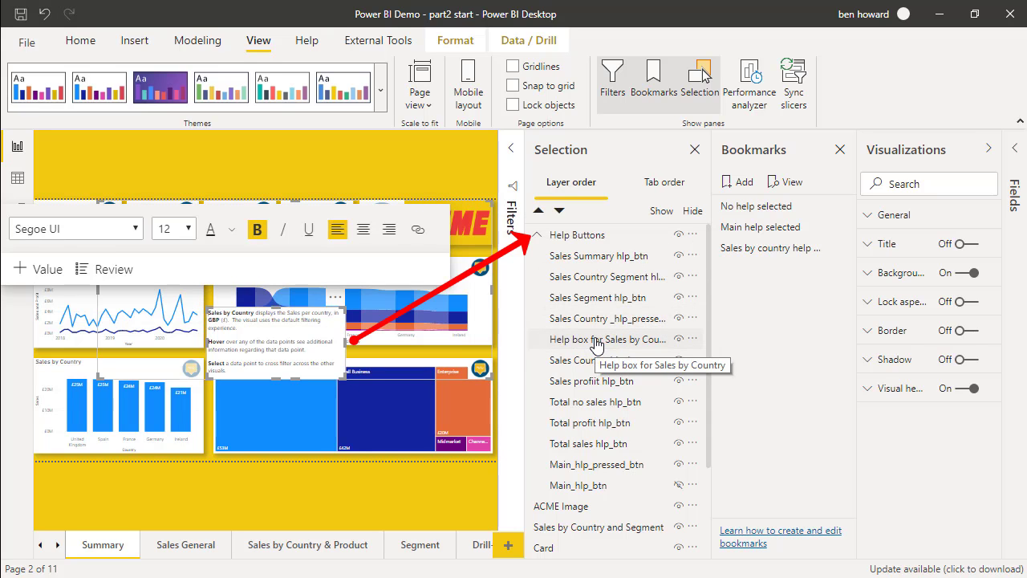
click(678, 340)
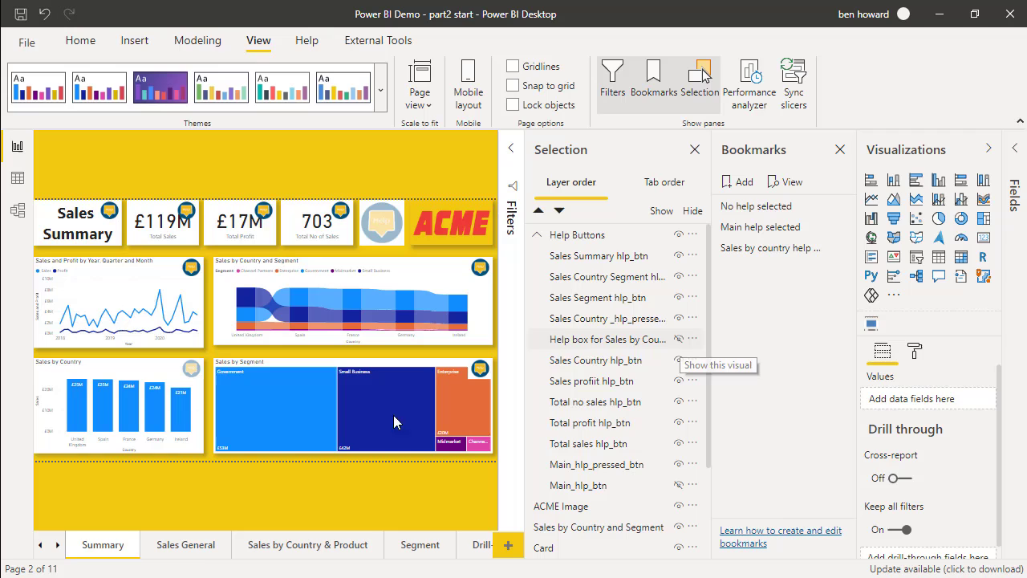
click(194, 374)
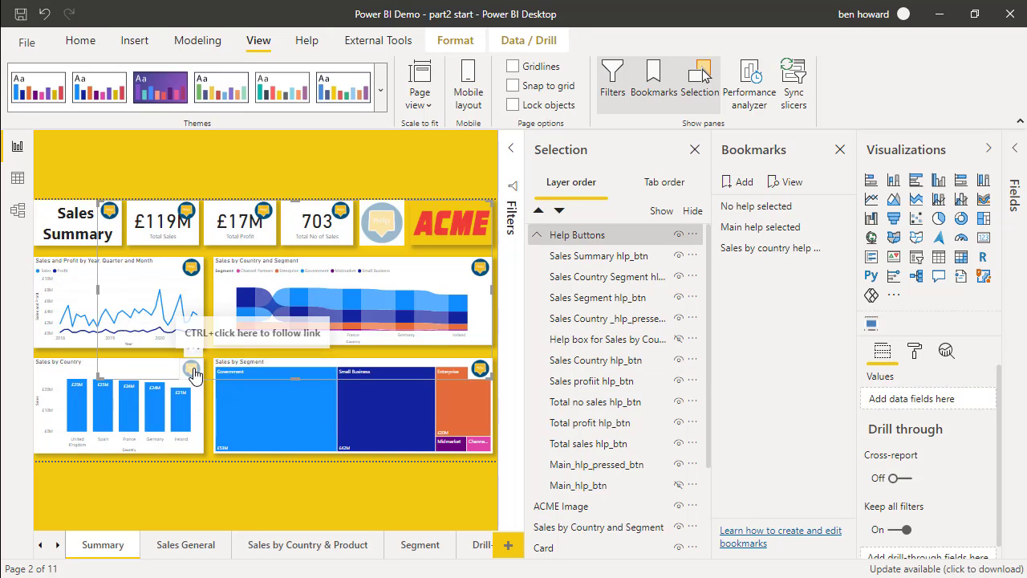
Hide the pressed Sales Country help button and update the Main help selected bookmark.
click(679, 319)
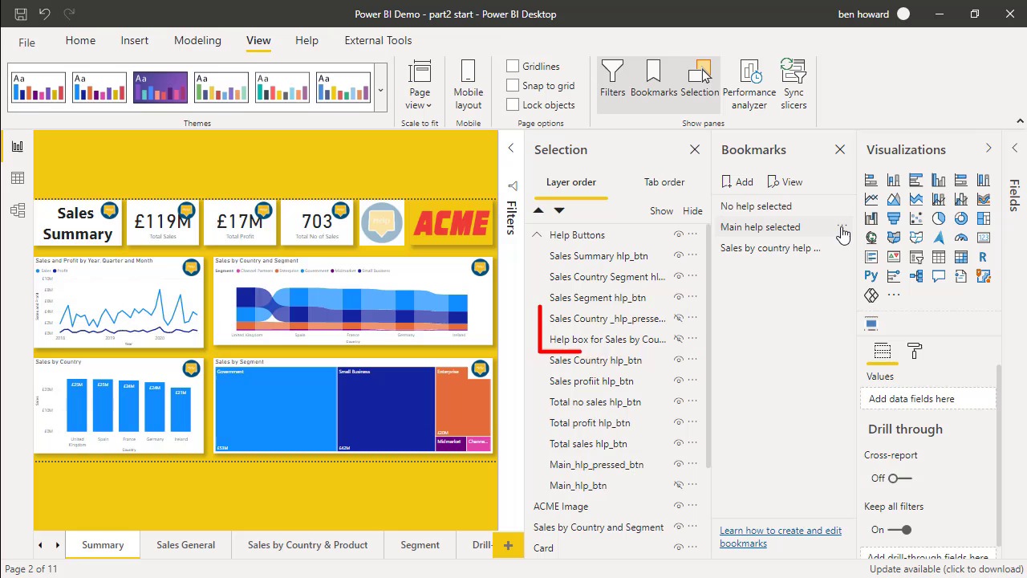
click(842, 233)
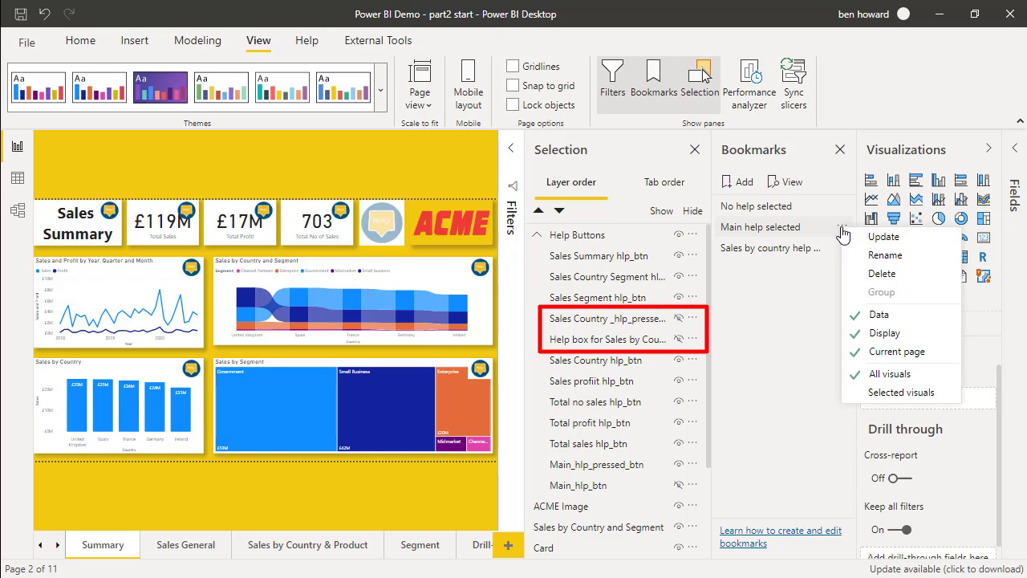
click(882, 236)
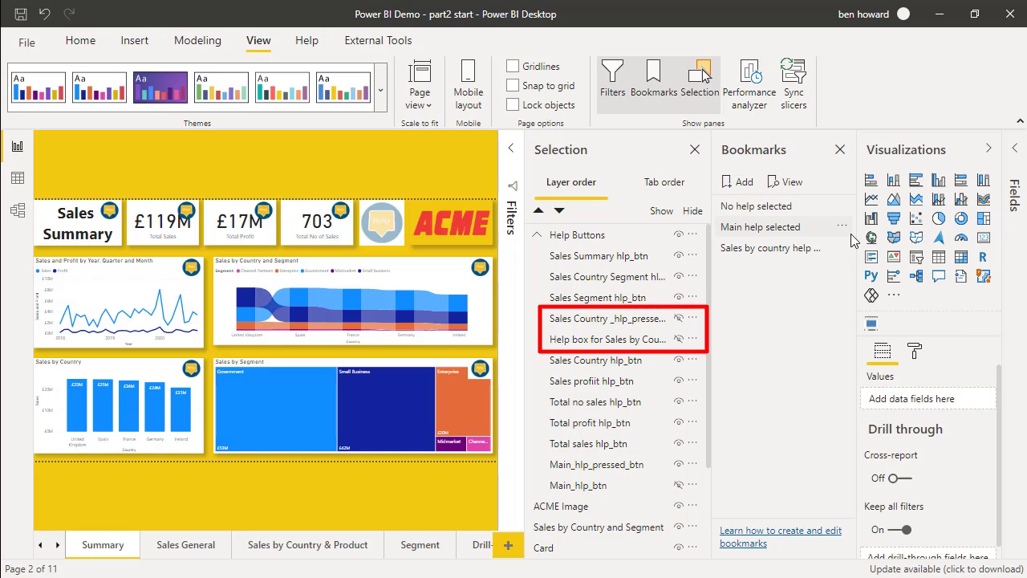
Apply No help selected, hide the Sales by Country help box, and update that bookmark.
drag(757, 204, 764, 213)
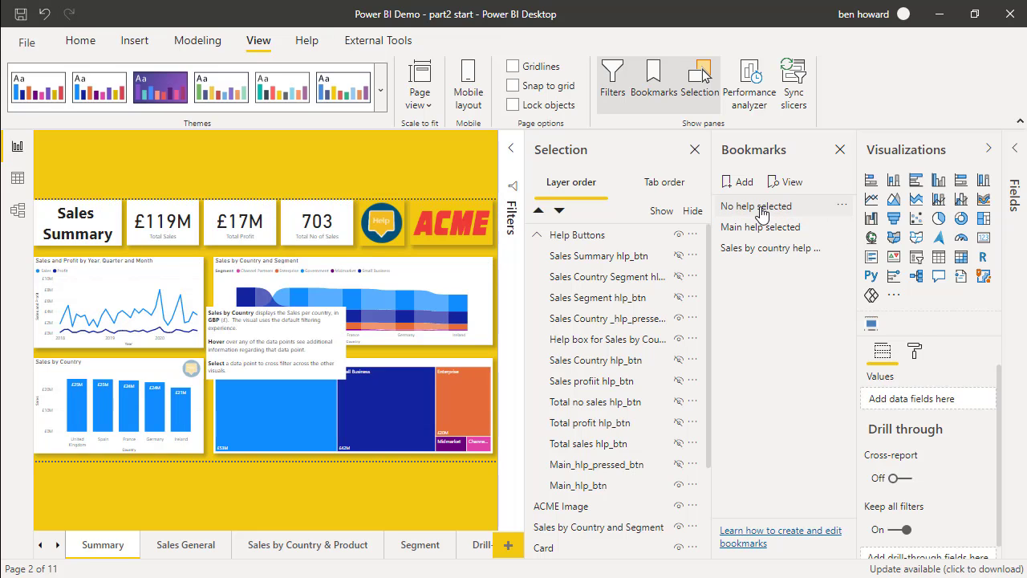
click(680, 339)
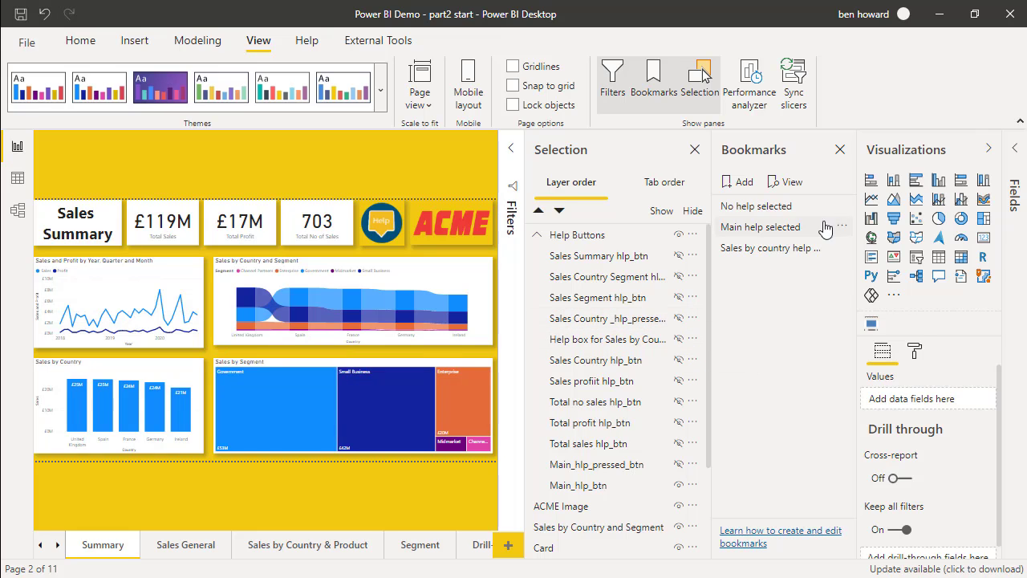
click(849, 210)
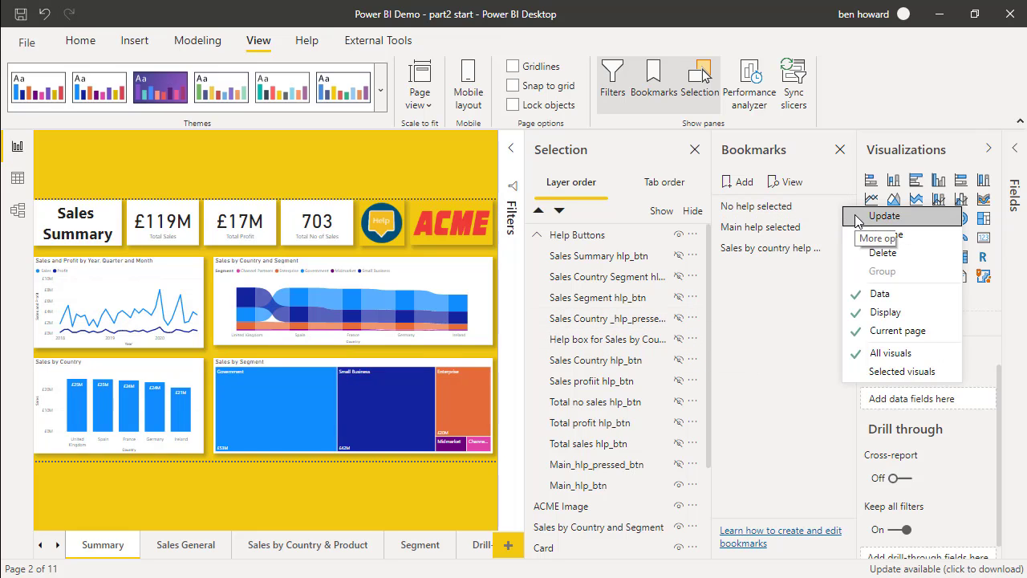
click(859, 216)
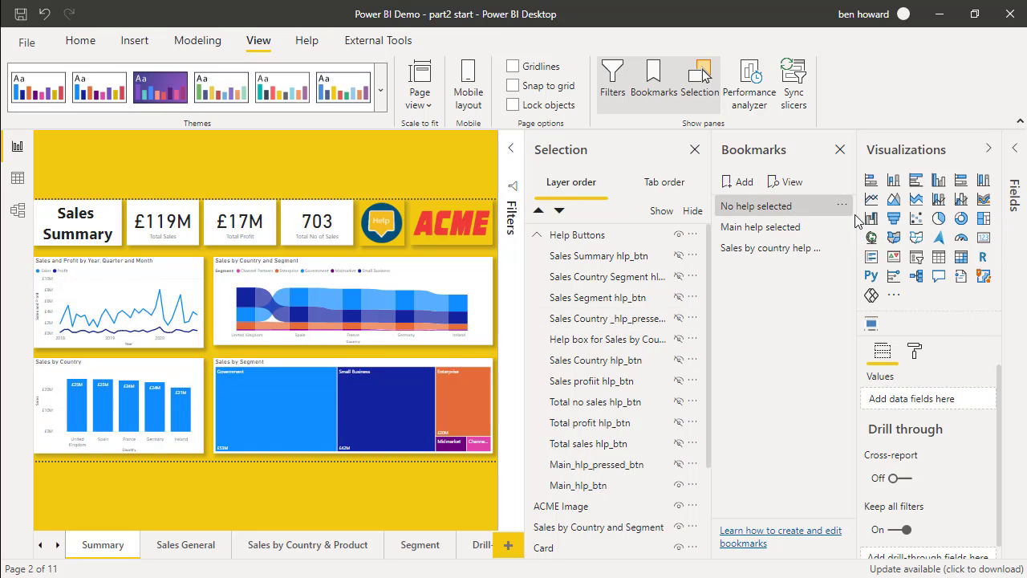
Preview Main help selected, then Sales by country help selected, and close the Selection pane.
click(793, 187)
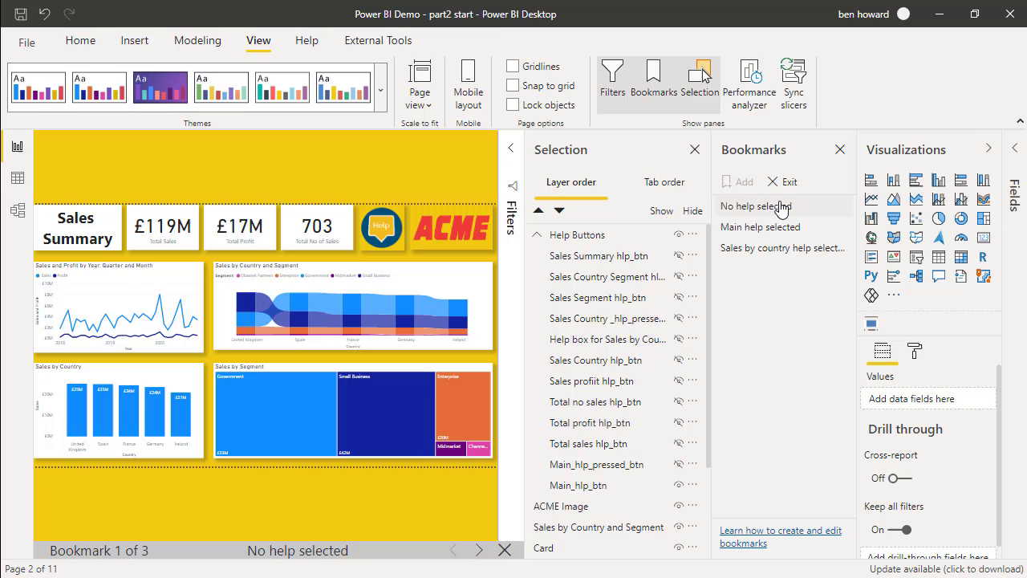
click(779, 232)
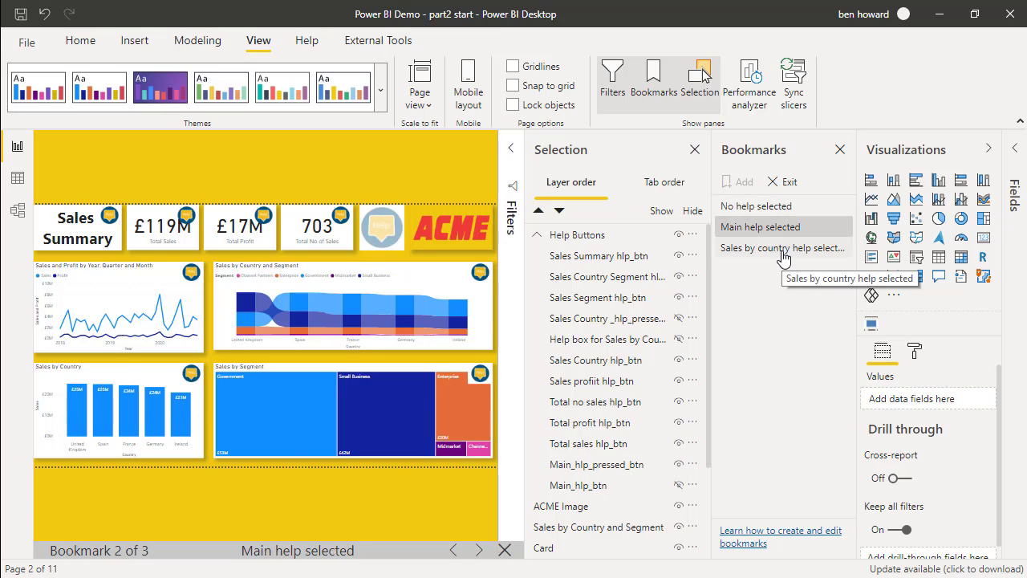
click(783, 251)
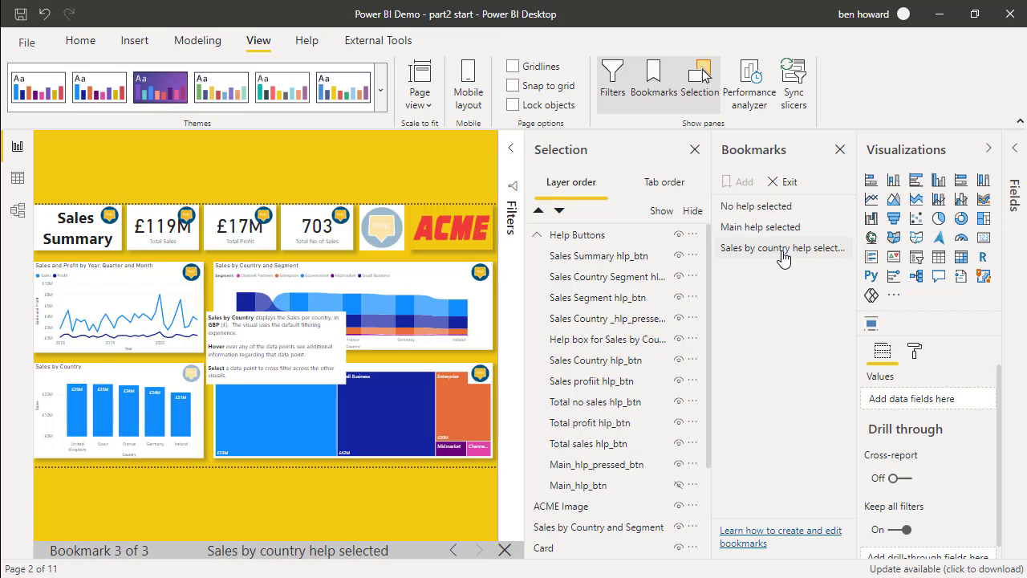
click(695, 150)
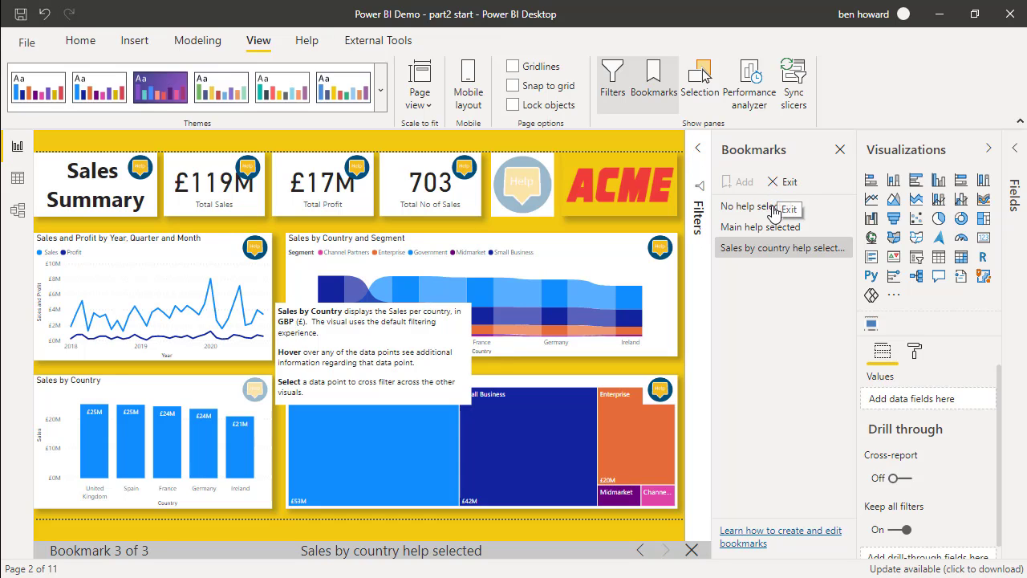
Exit preview and give the Sales by Country help icon a Bookmark action to 'Sales by country help selected'.
click(758, 227)
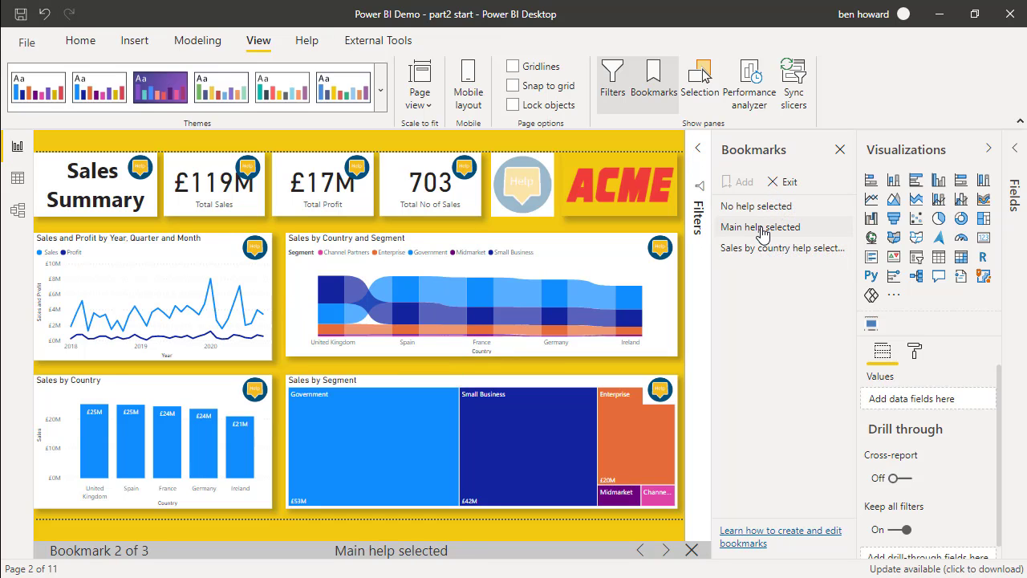
click(784, 181)
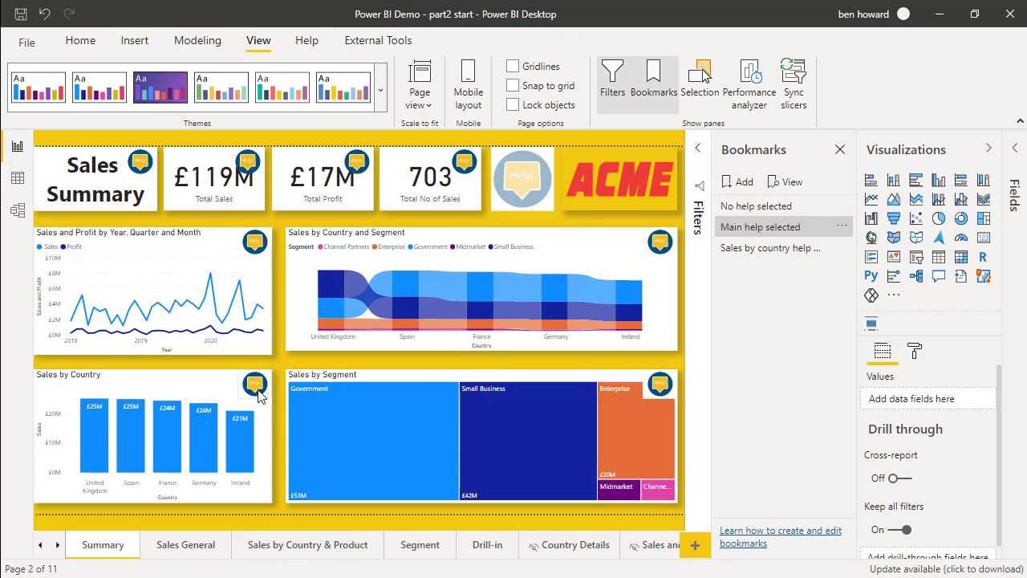
click(256, 388)
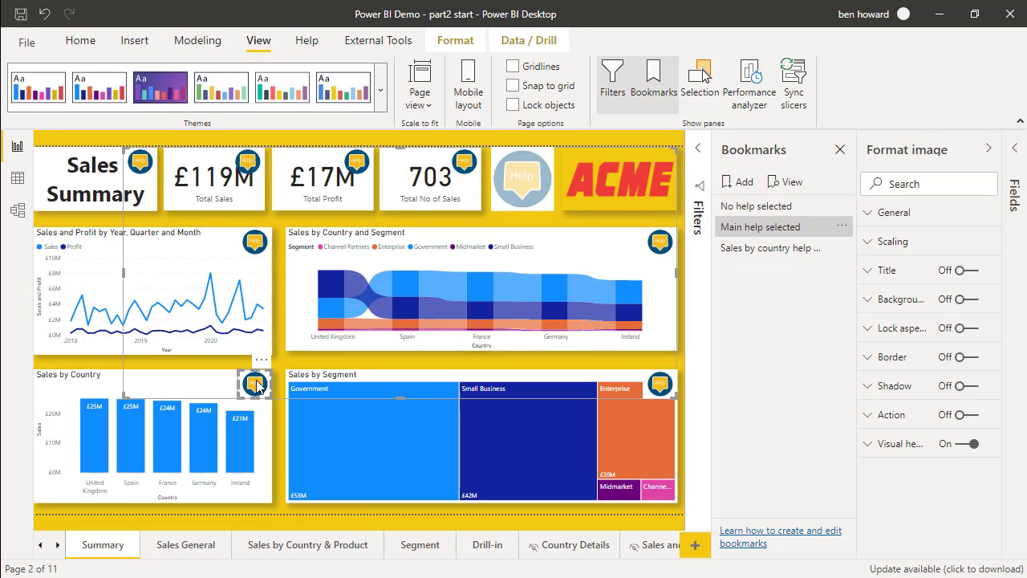
click(871, 417)
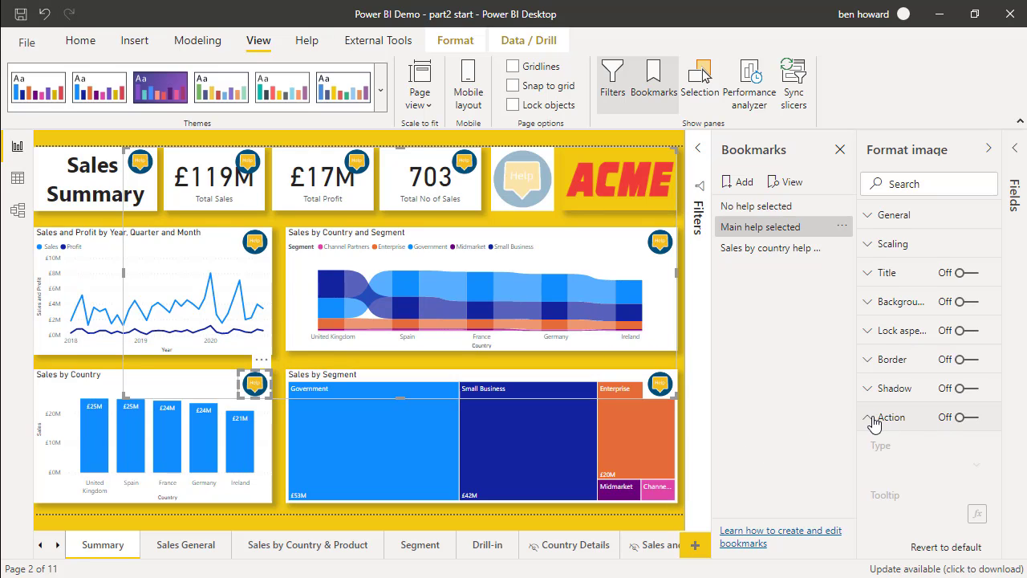
scroll(873, 423, down, 1)
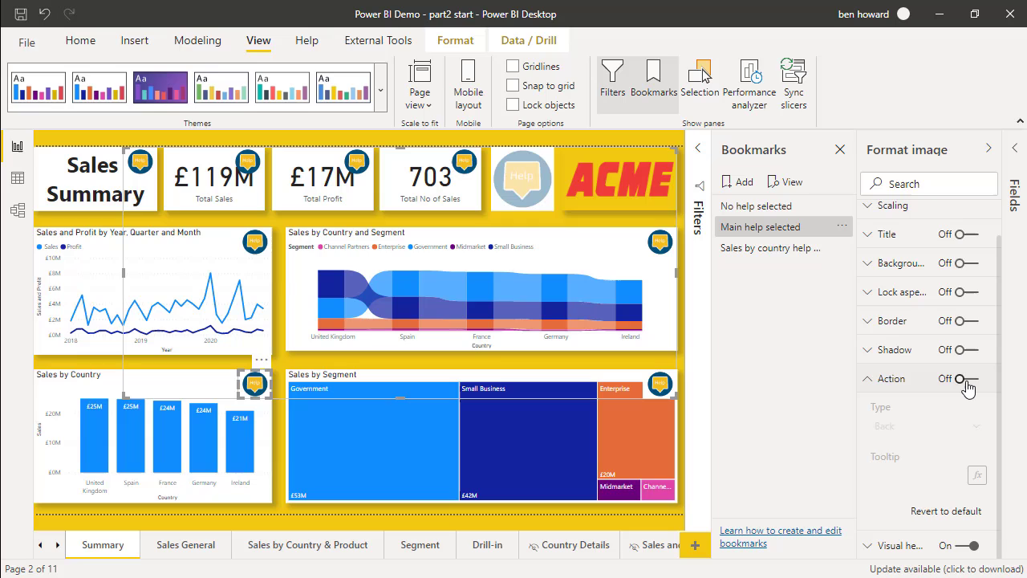
click(967, 383)
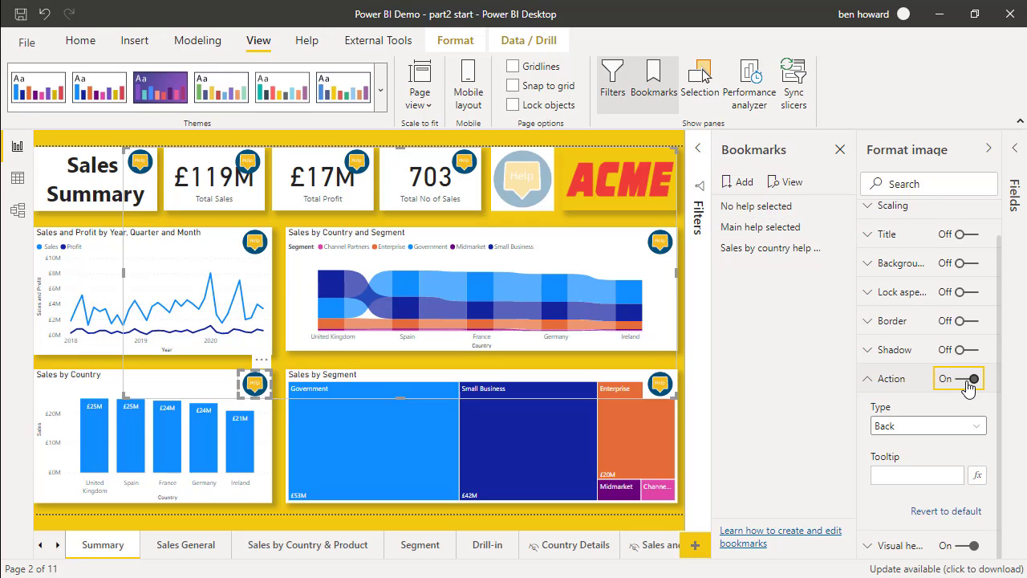
click(980, 432)
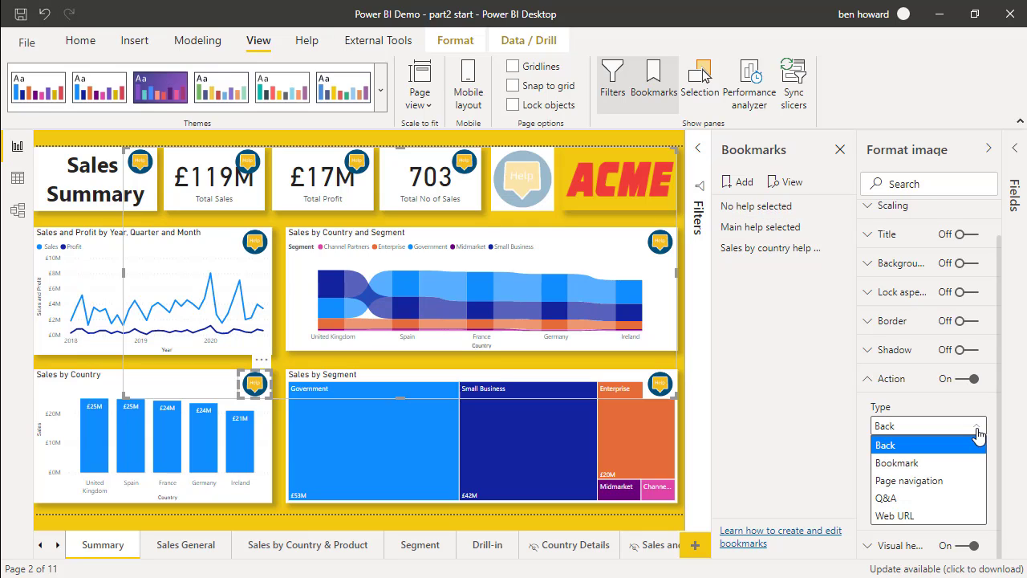
click(971, 462)
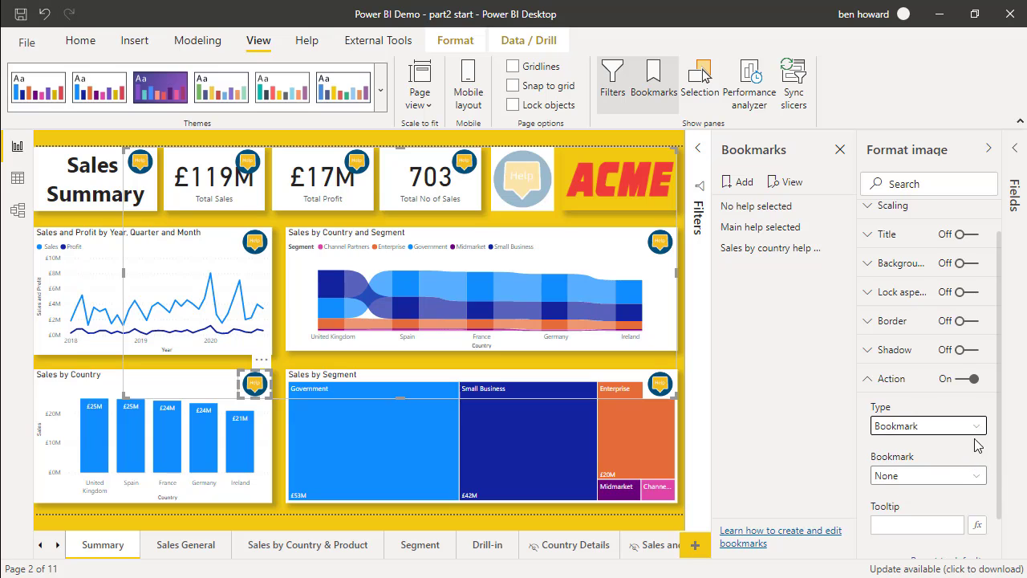
scroll(972, 445, down, 1)
click(979, 431)
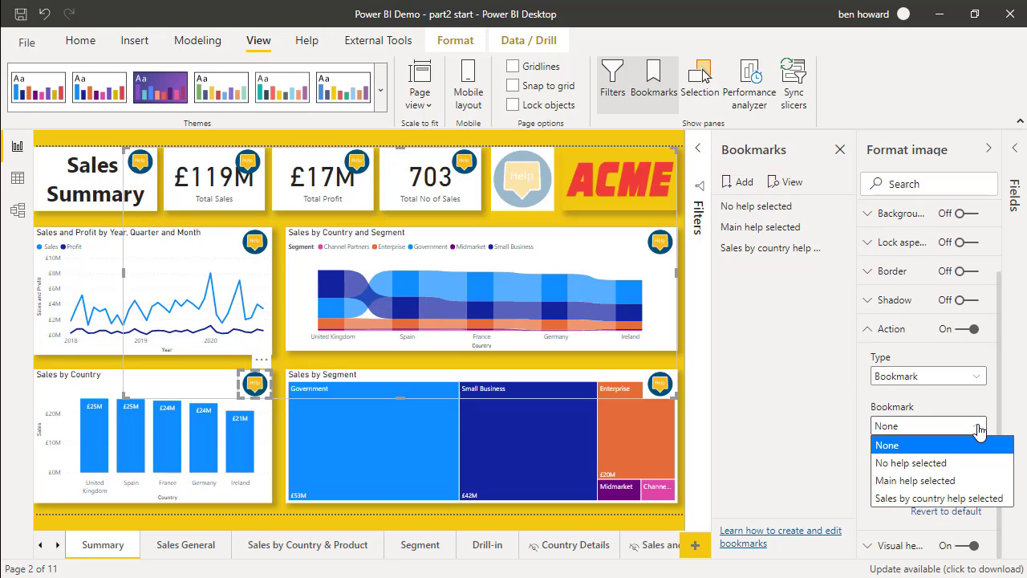
click(959, 504)
Set the help icon's tooltip to 'Sales by country aggregated in GBP'.
click(915, 478)
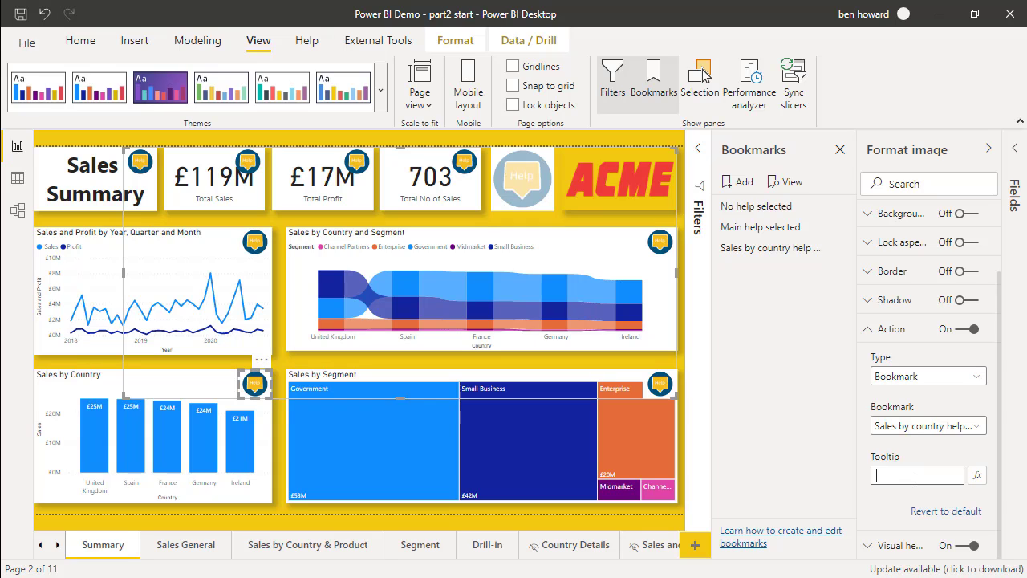
text(ales by cou)
text(ntry )
text(aggregated in)
text( GBP(£)
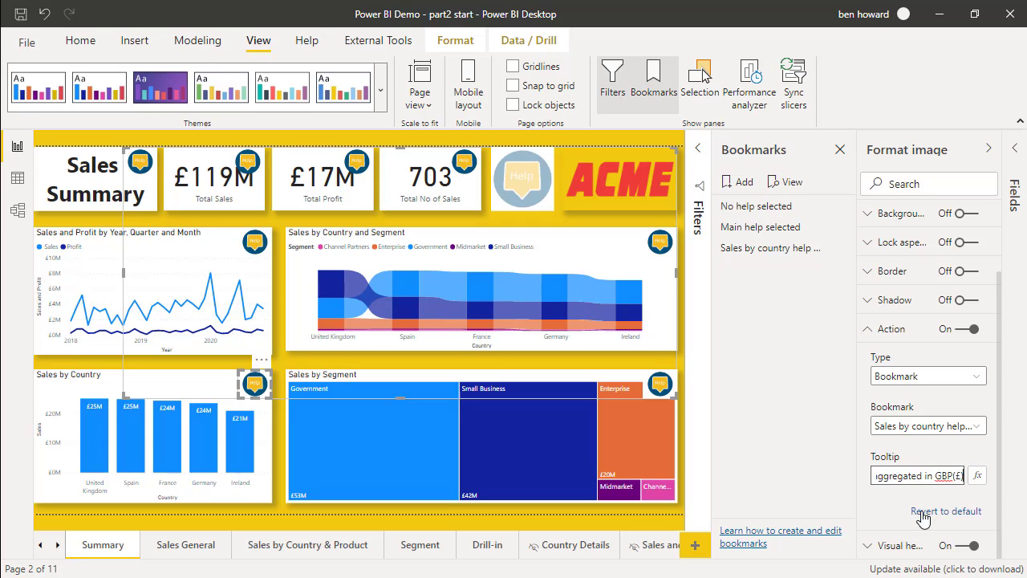
click(893, 511)
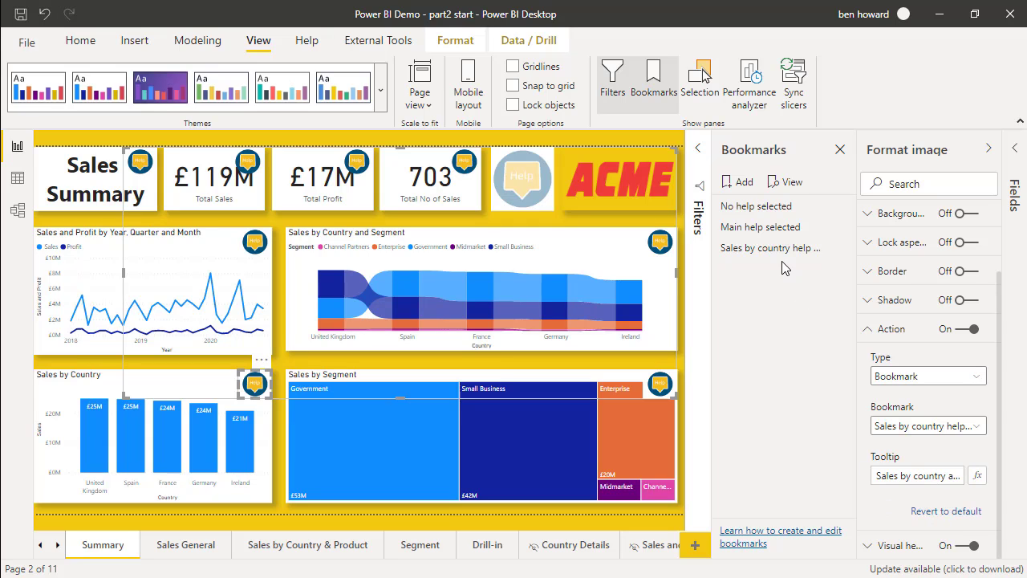
In preview, apply Main help selected, open the Sales by Country help text, then return to No help selected.
click(786, 184)
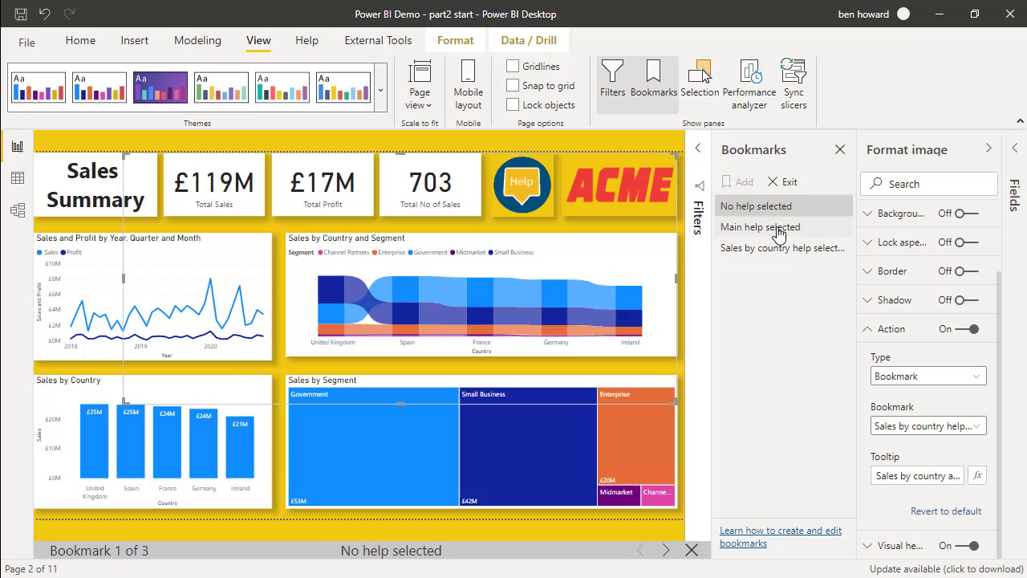
click(778, 229)
mouse_move(259, 393)
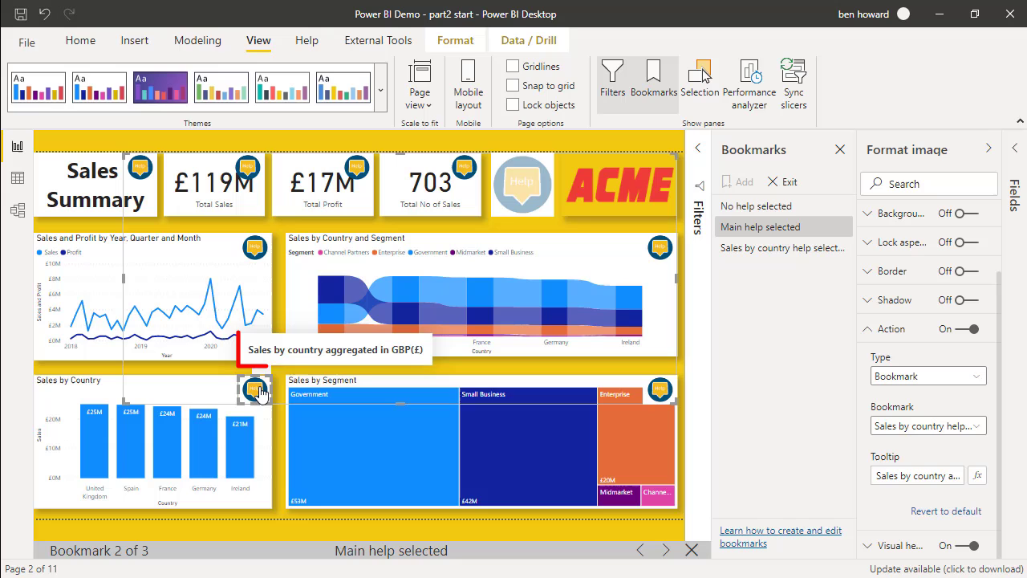
ctrl+click(259, 392)
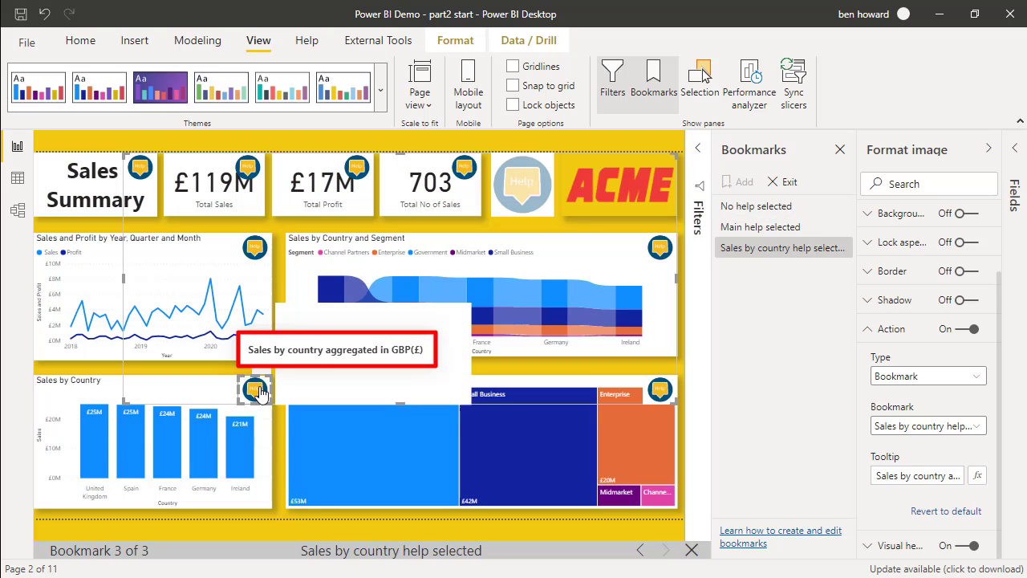
click(277, 445)
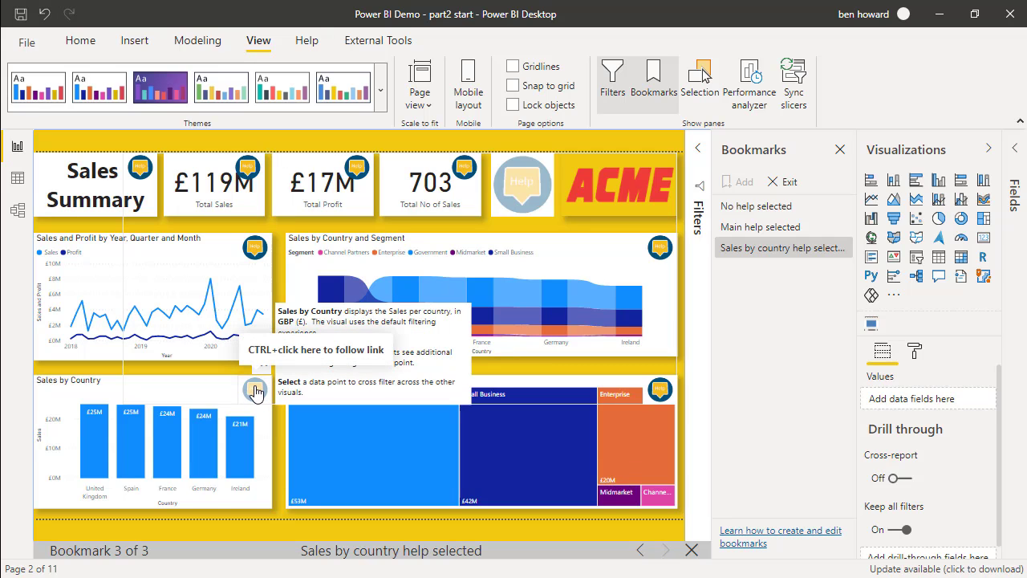
ctrl+click(255, 391)
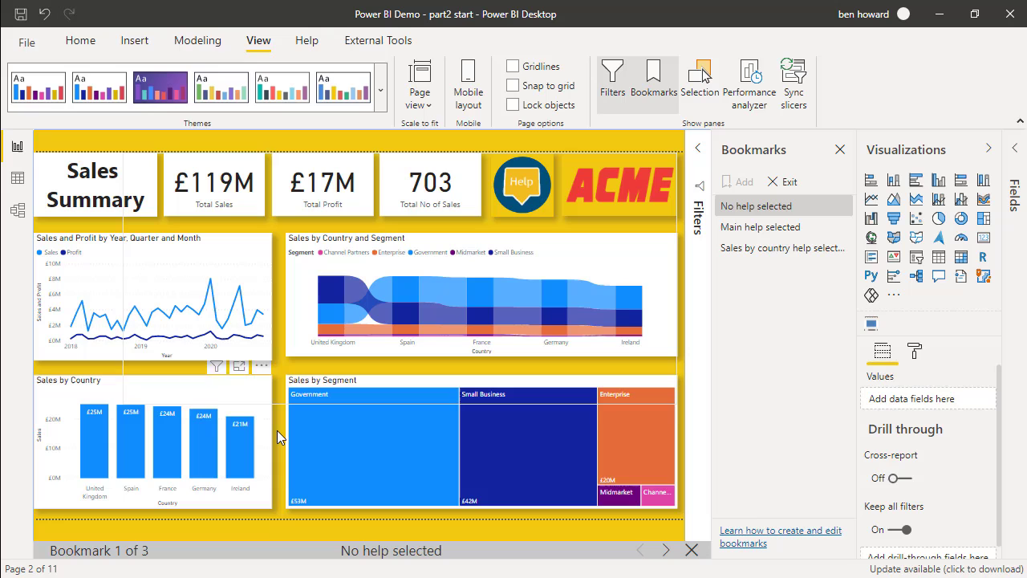
In the Sales by country help bookmark state, set the help icon's bookmark action to 'Main help selected'.
click(745, 249)
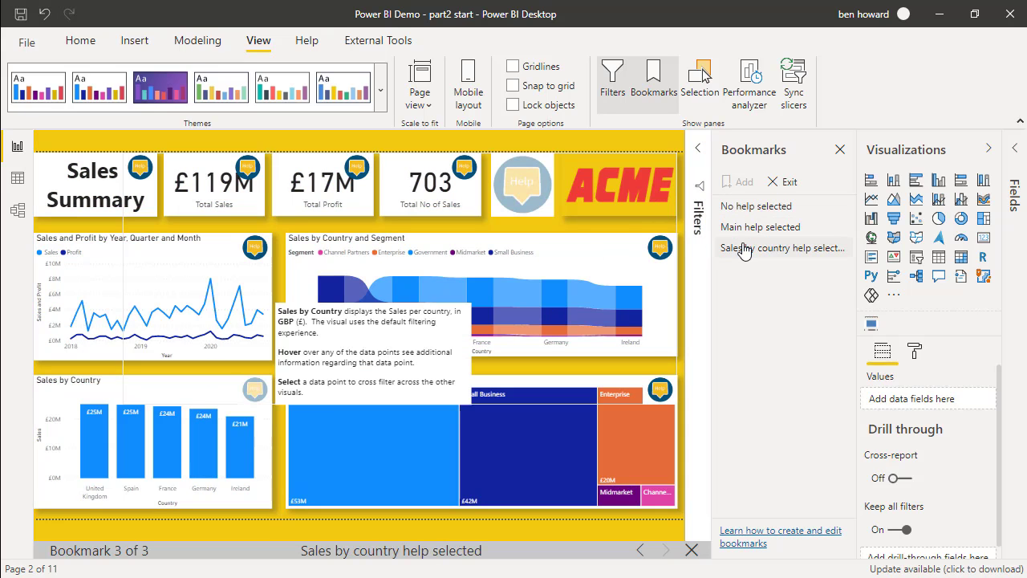
click(255, 391)
click(255, 392)
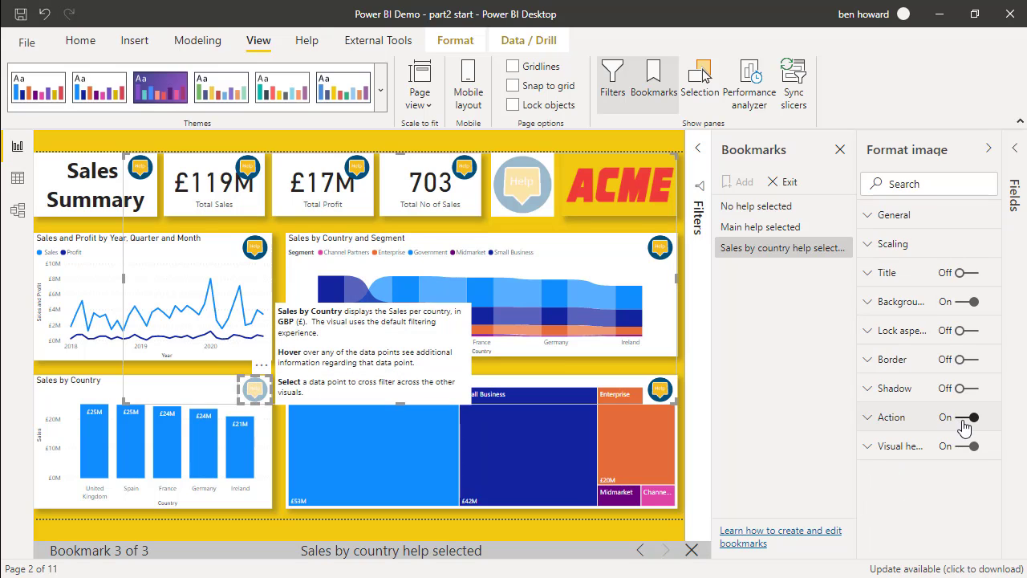
click(868, 423)
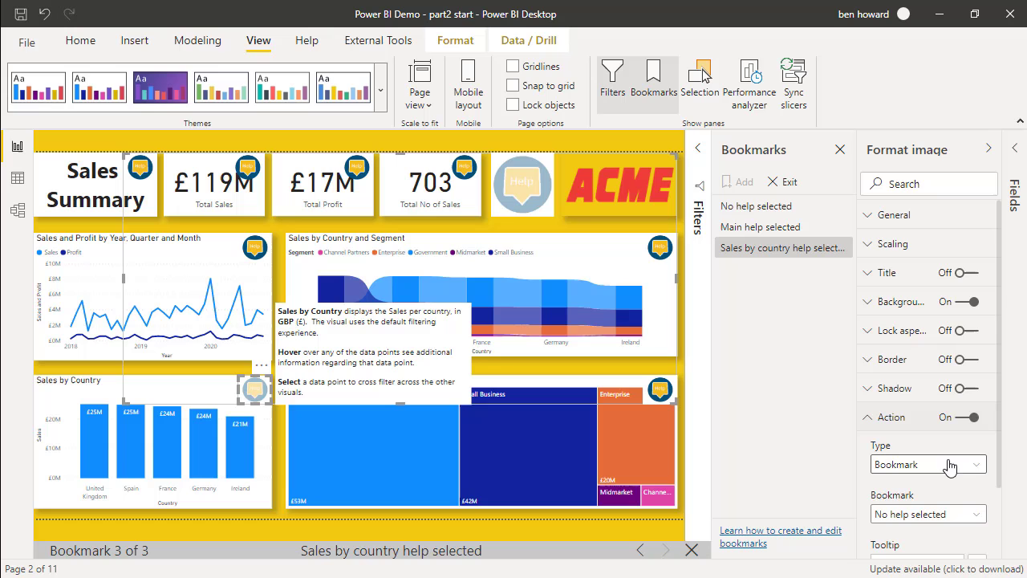
scroll(955, 466, down, 2)
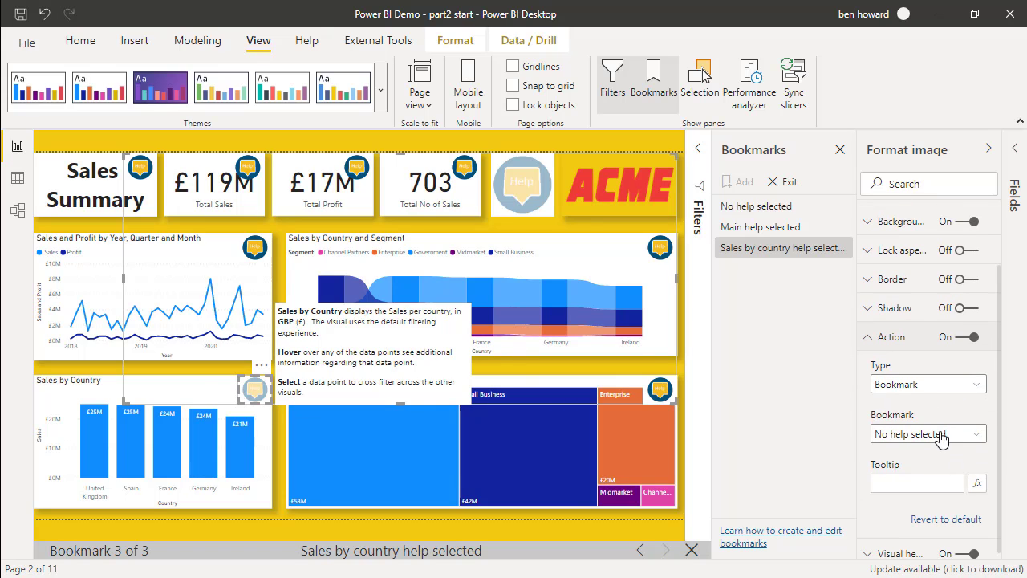
click(951, 436)
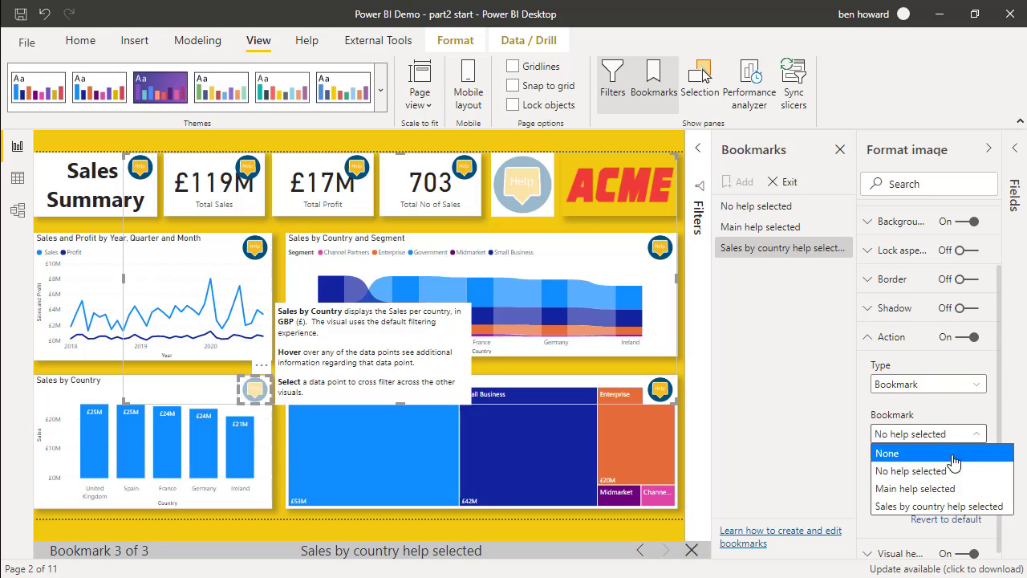
click(953, 487)
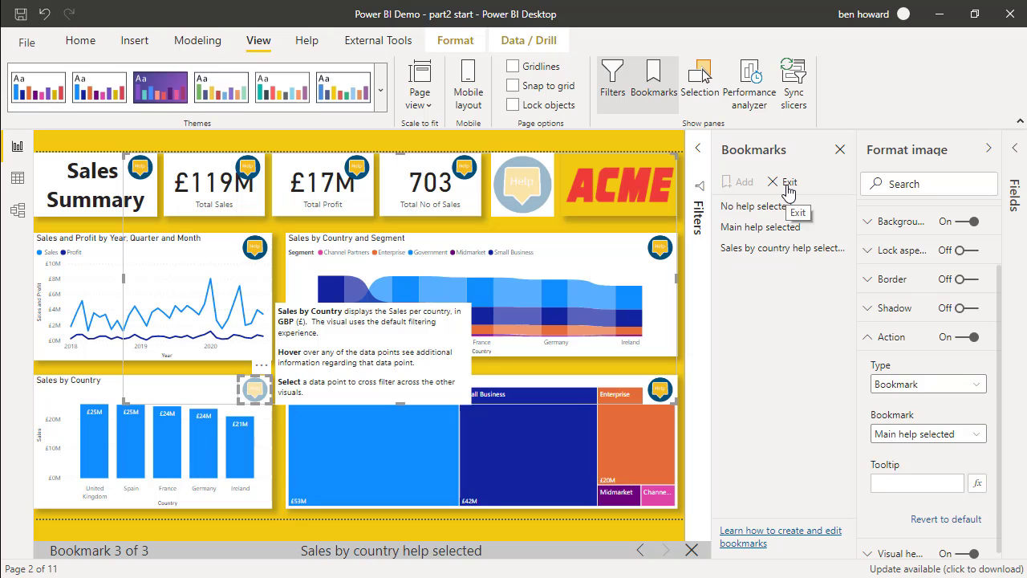
Test the Sales by Country help icon opening and closing its help text, then turn help off.
ctrl+click(257, 393)
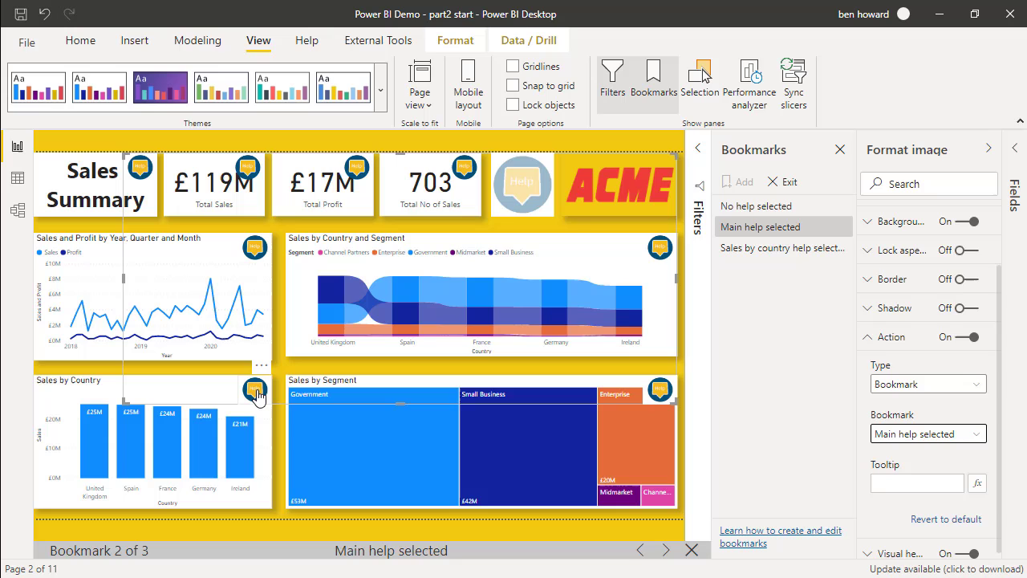
ctrl+click(257, 393)
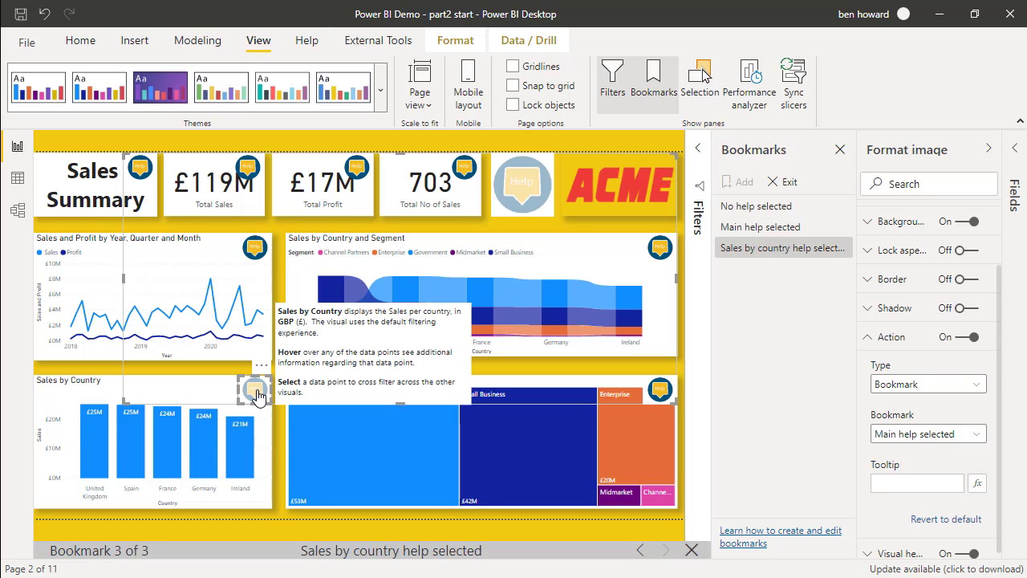
ctrl+click(257, 393)
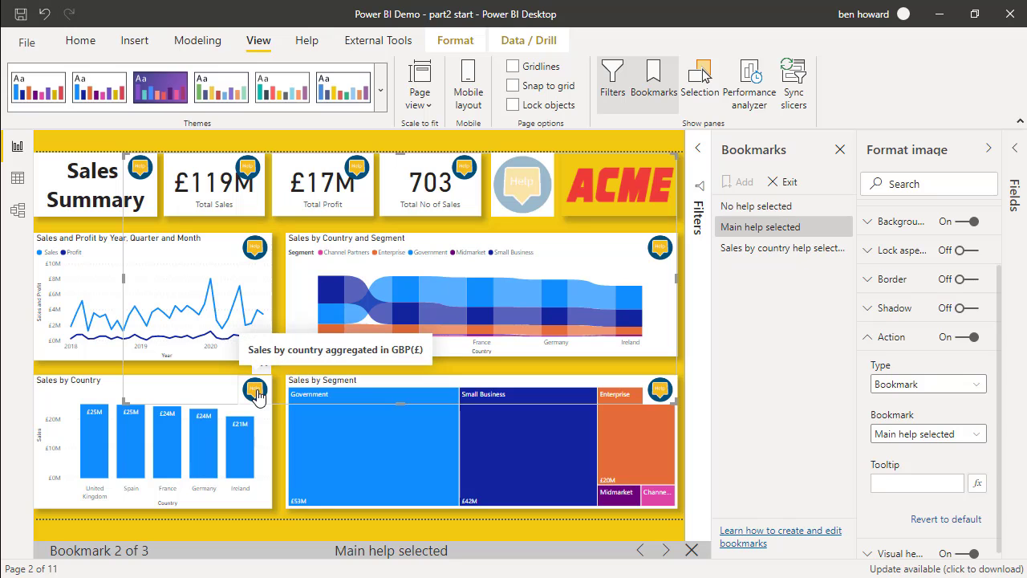
ctrl+click(512, 188)
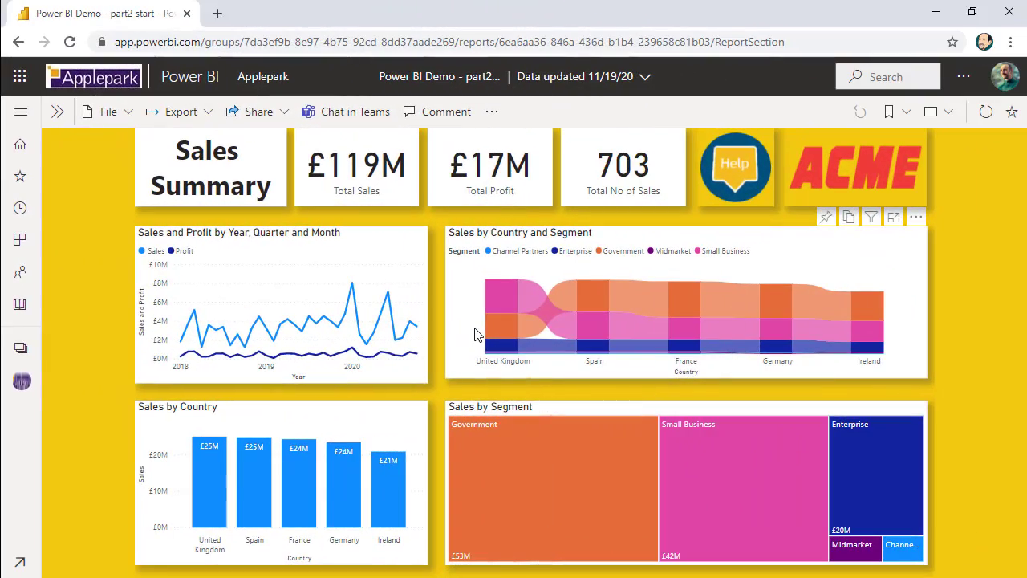
In the published report, show the help icons, then open and close the Sales by Country help text.
click(726, 178)
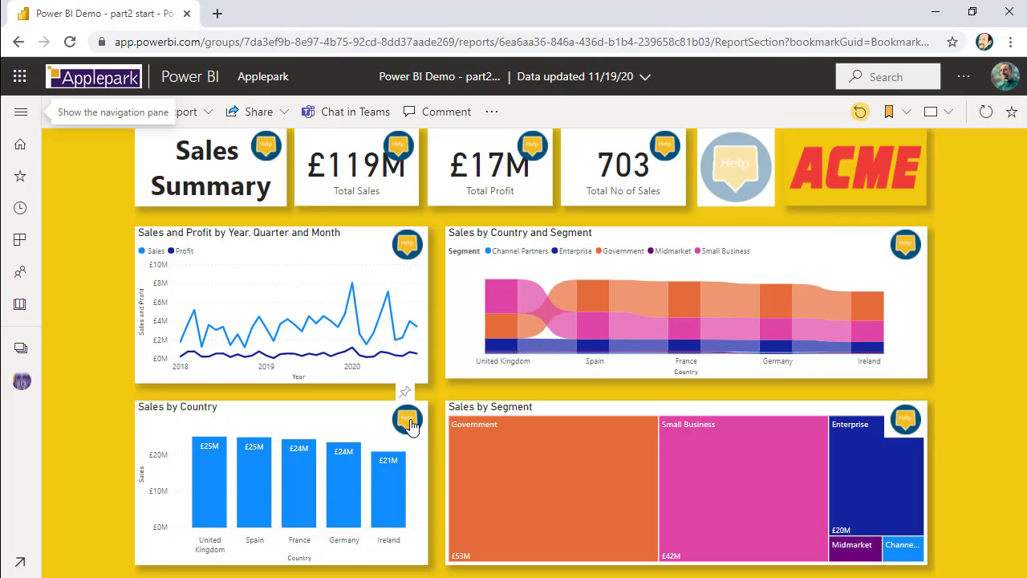
mouse_move(409, 425)
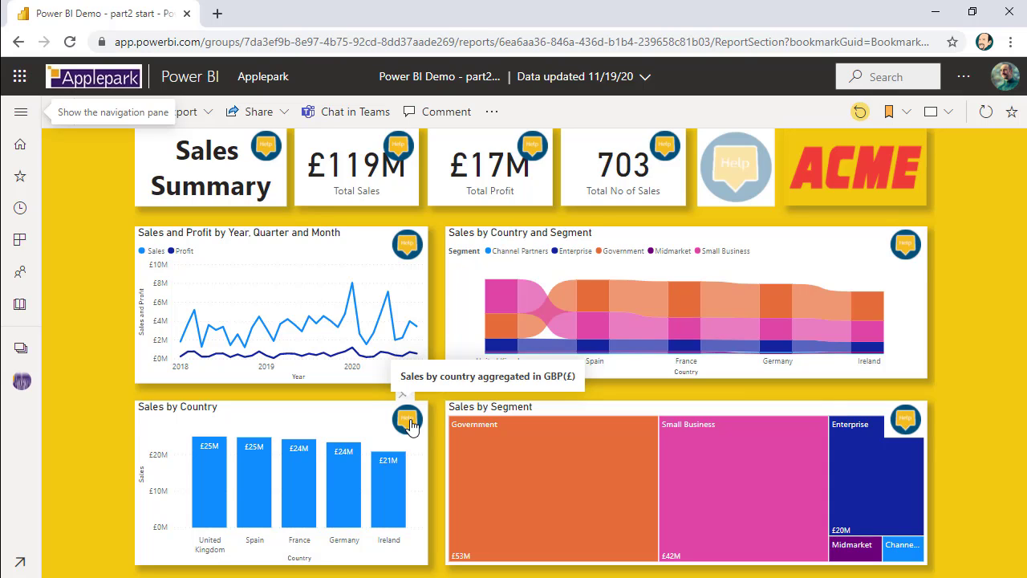
click(409, 426)
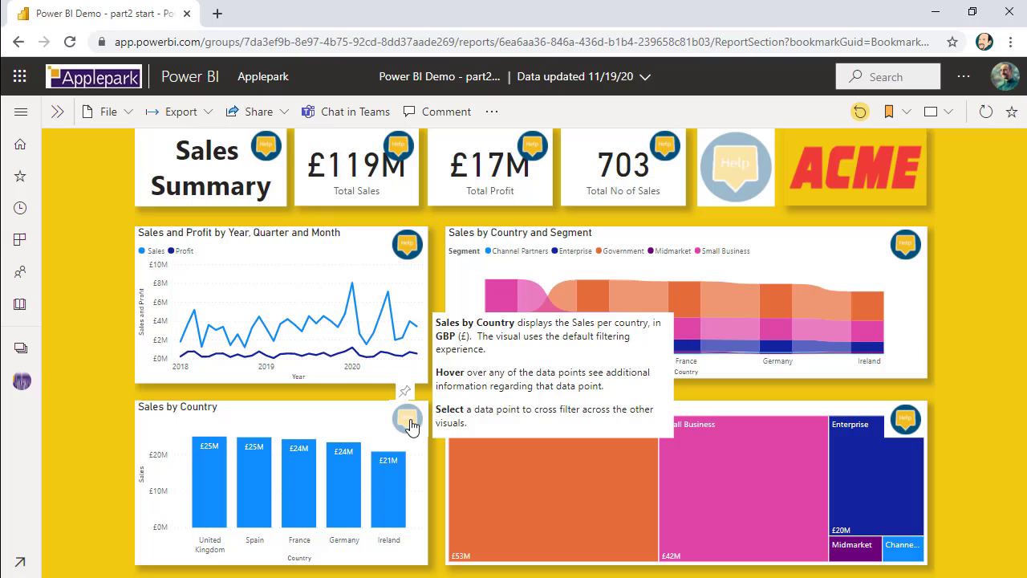
click(409, 425)
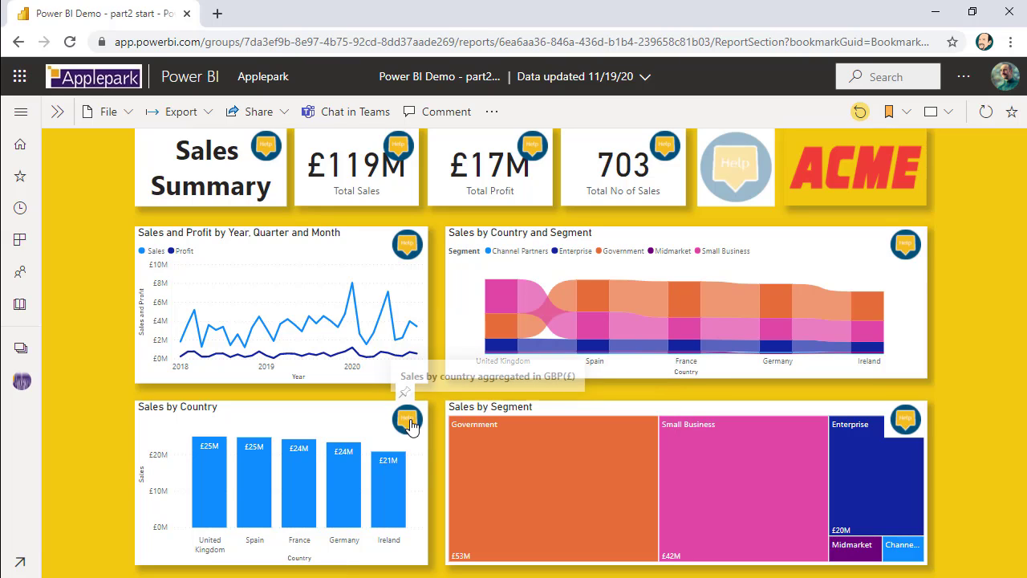